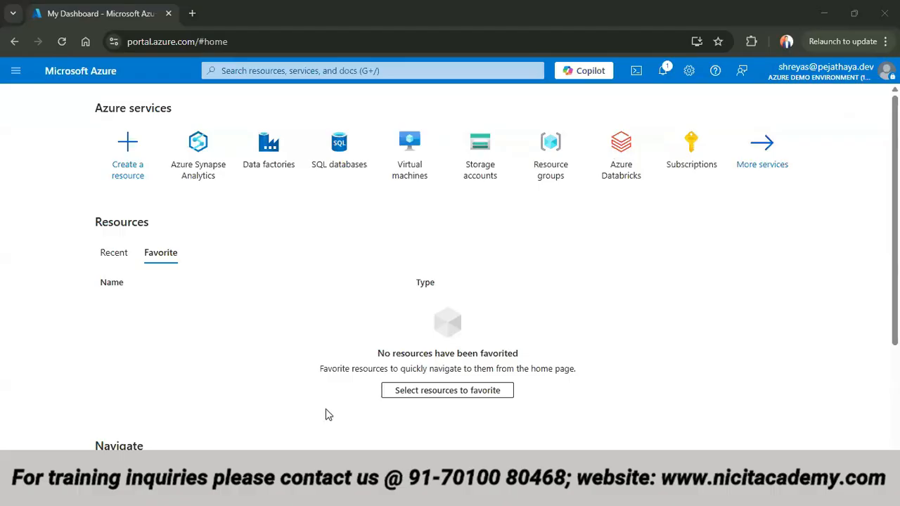
- Look over the portal's favorites menu, the home page's navigation and tools sections, and the Cloud Shell terminal
click(15, 71)
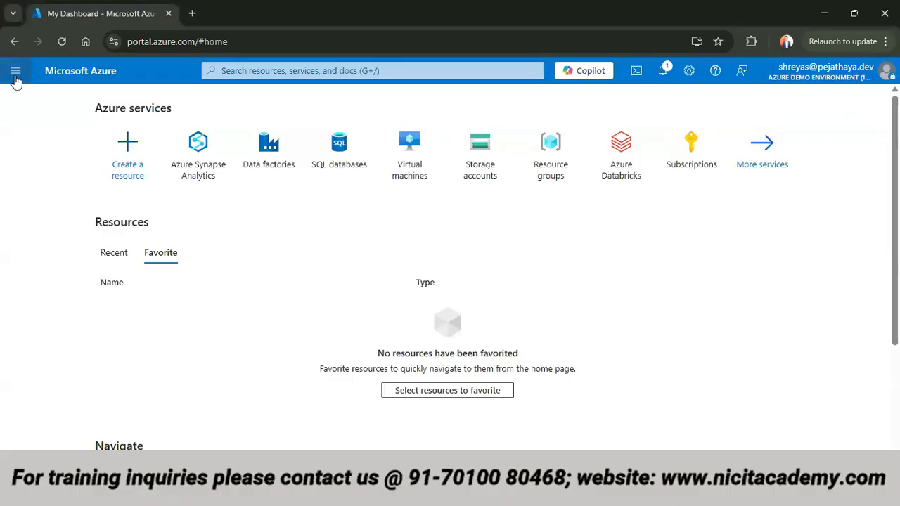
scroll(19, 361, down, 1)
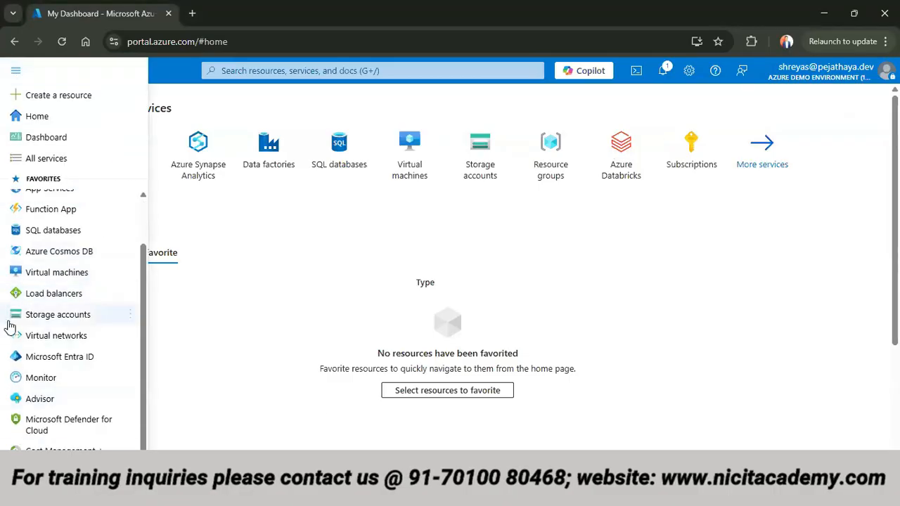
mouse_move(21, 253)
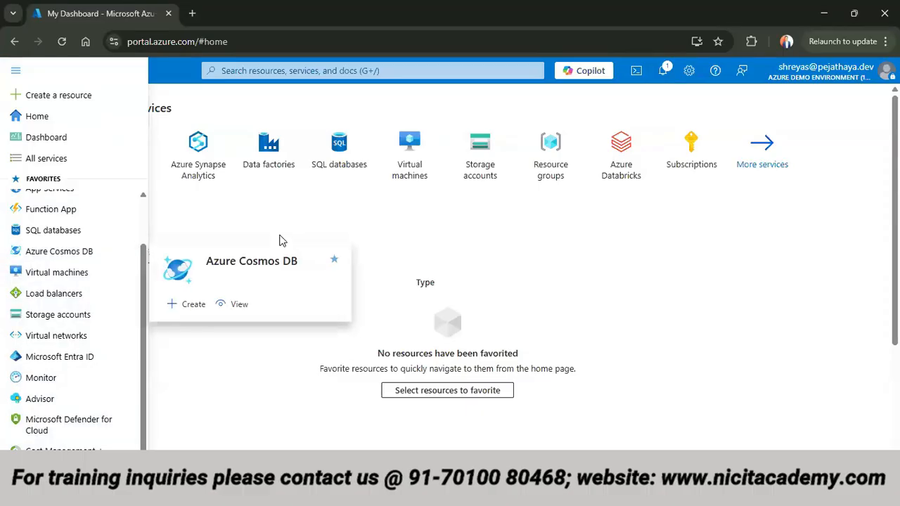
click(434, 232)
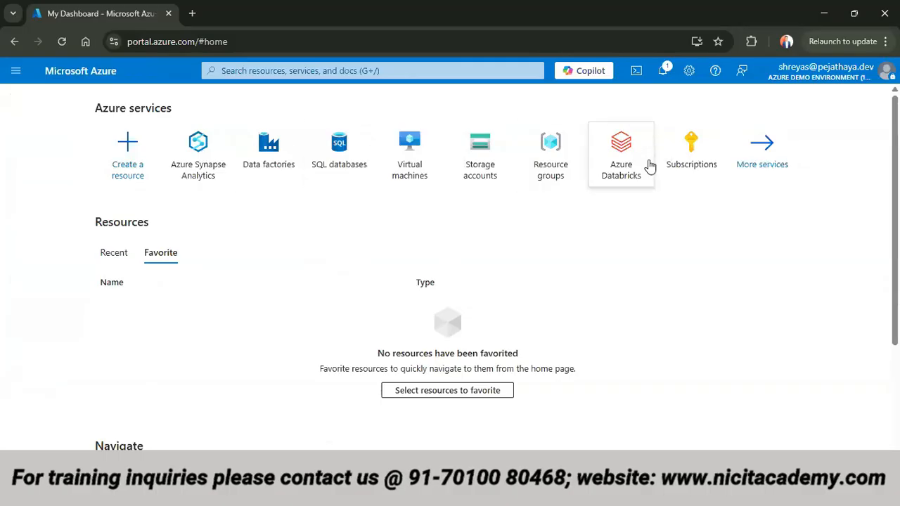
mouse_move(649, 167)
scroll(136, 282, down, 3)
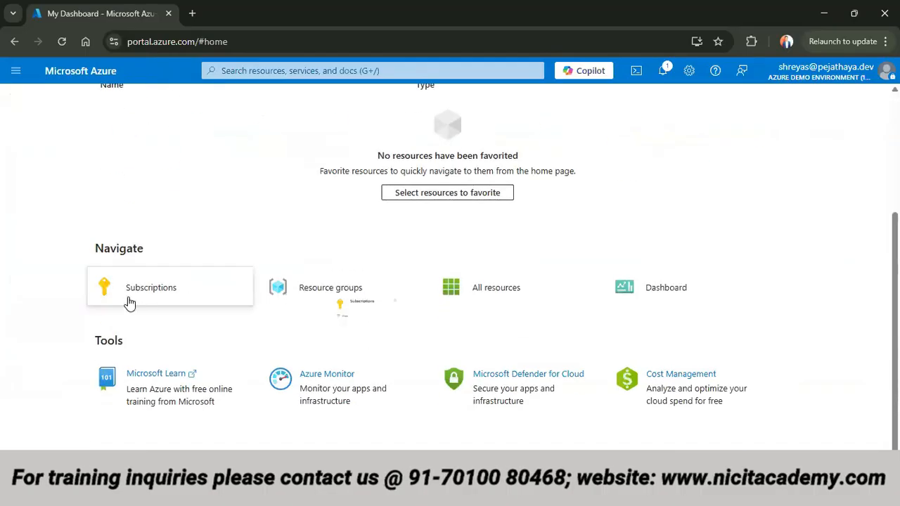
mouse_move(130, 302)
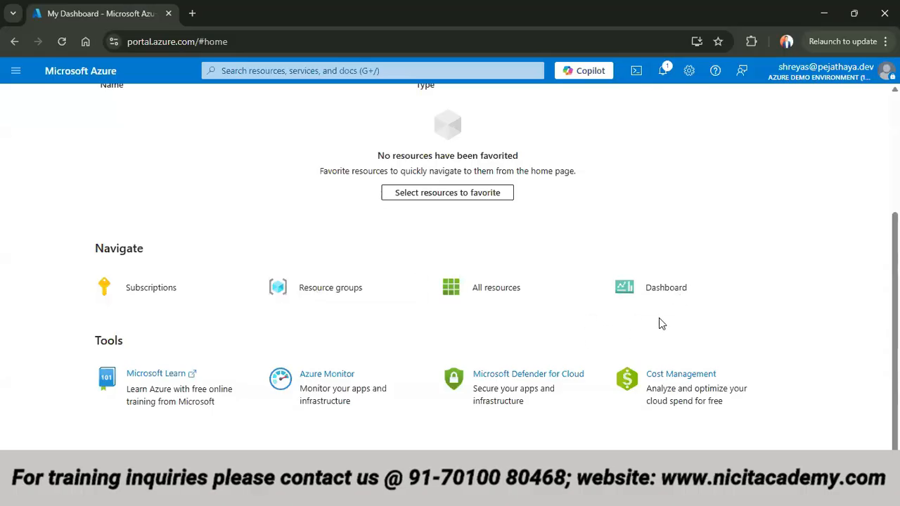
scroll(221, 358, up, 5)
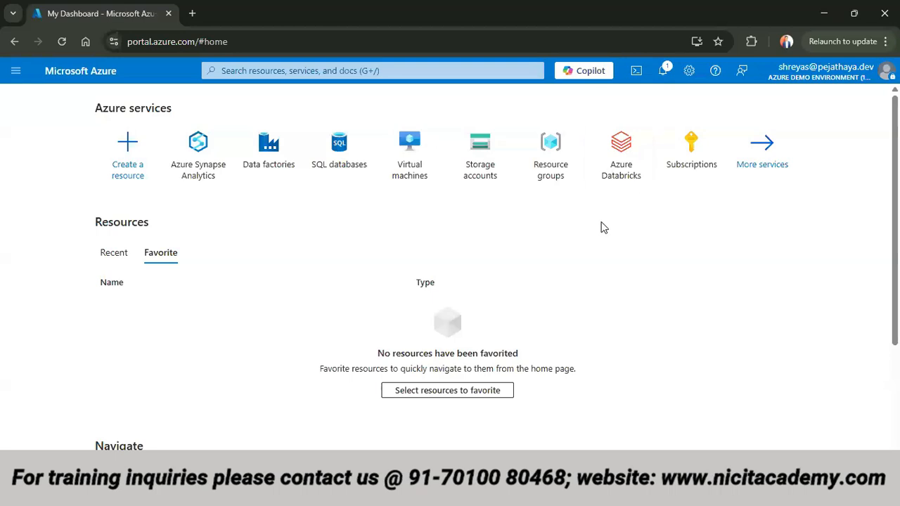
click(636, 71)
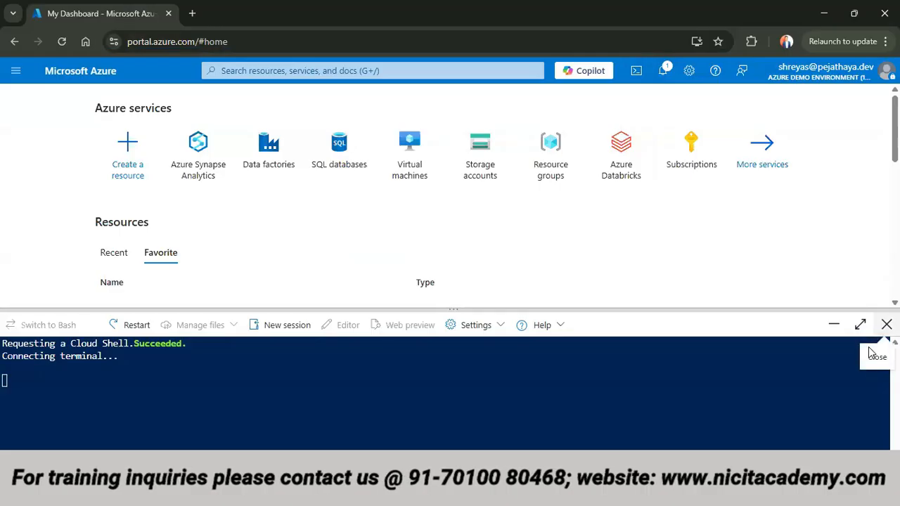
click(886, 325)
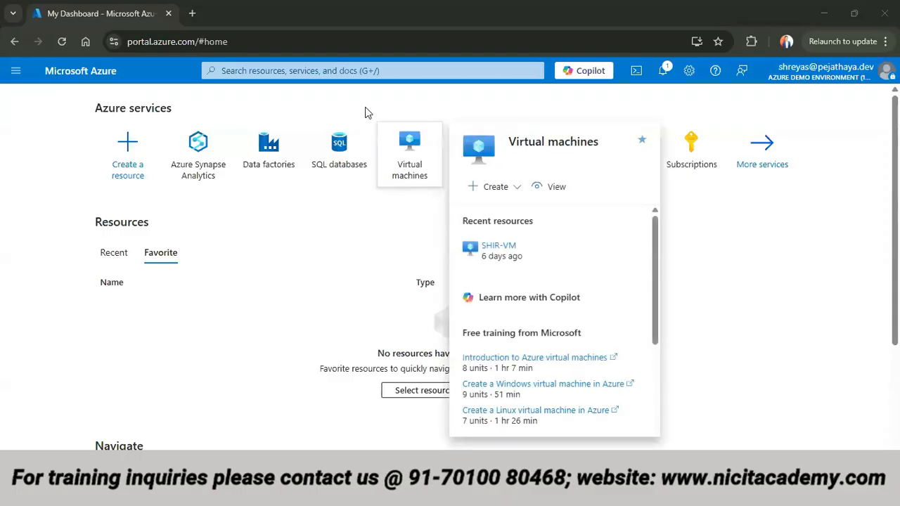
- Search the portal for "virtual", open the Virtual machines service and start creating an Azure virtual machine
click(363, 78)
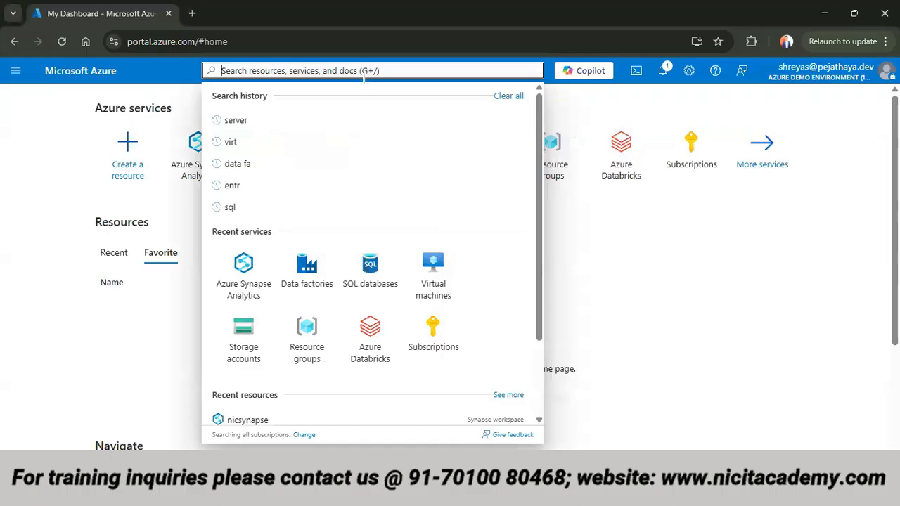
text(virtual)
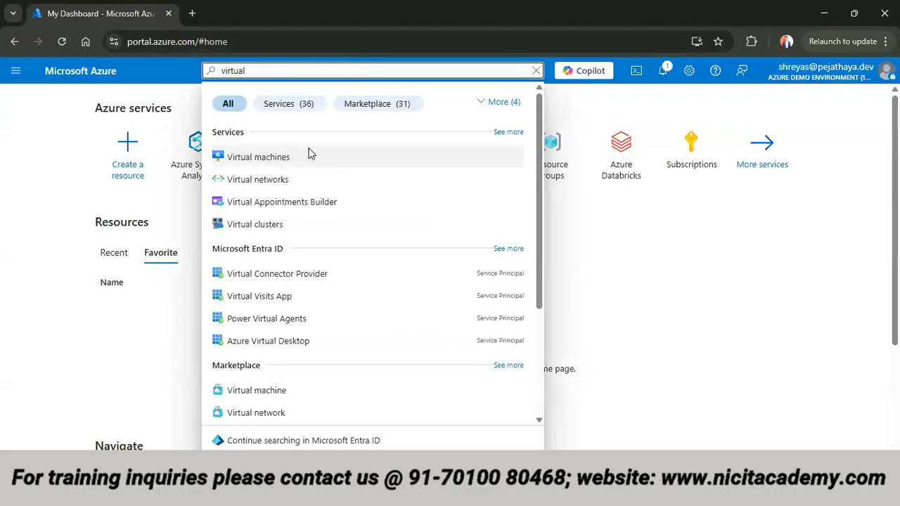
click(309, 156)
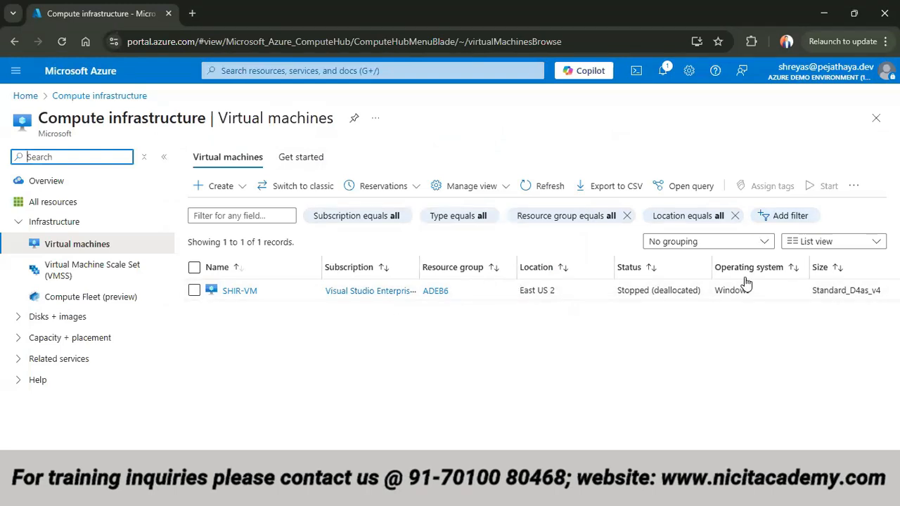
click(200, 190)
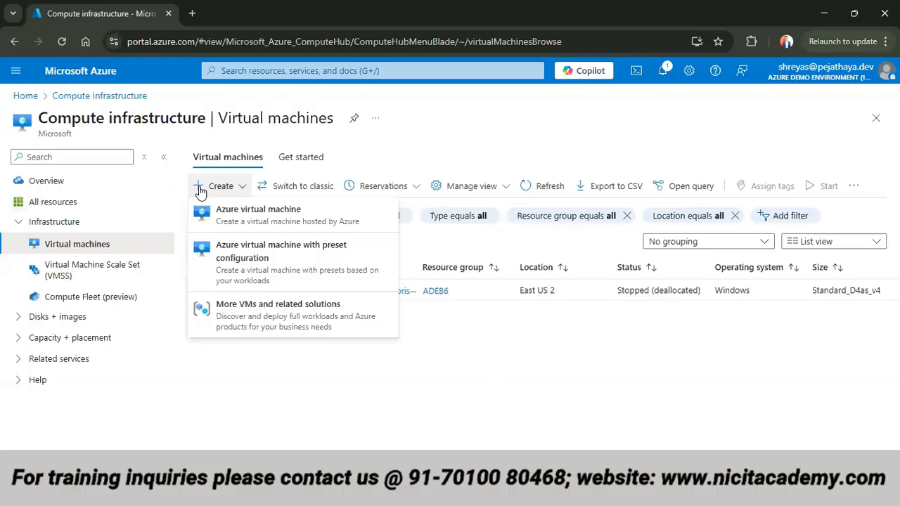
click(314, 215)
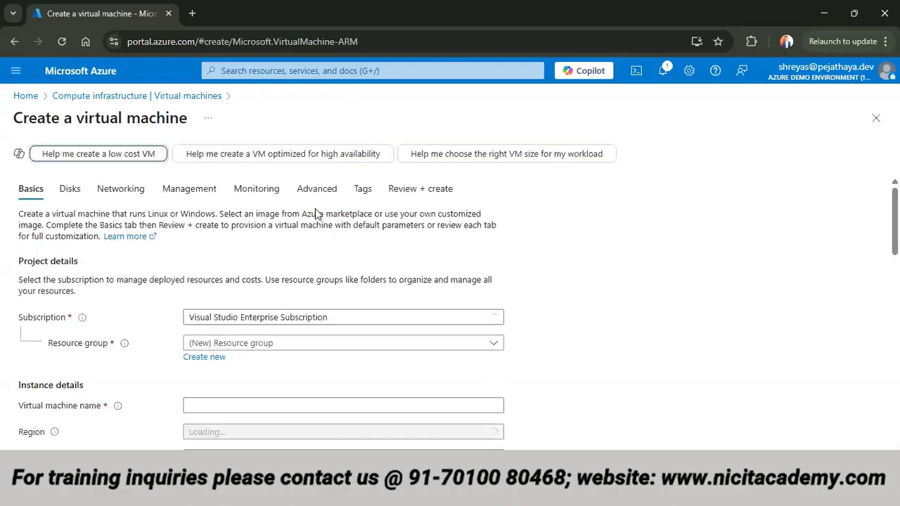
- Assign the new virtual machine to the ADEB6 resource group and name it windowsVM
scroll(318, 309, down, 1)
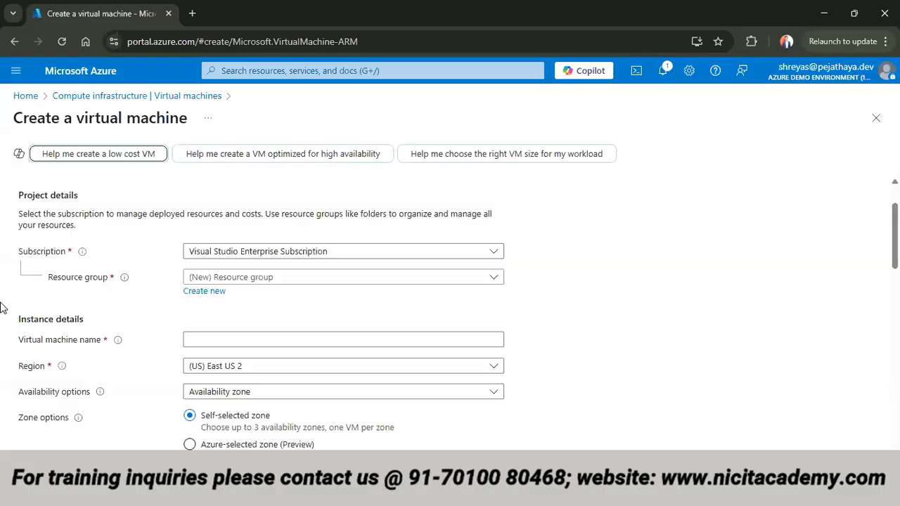
click(218, 278)
click(211, 321)
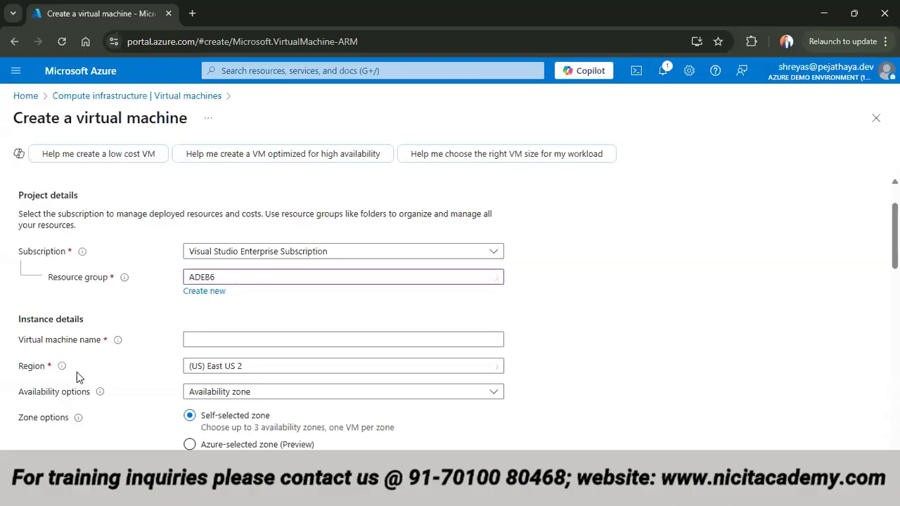
click(204, 340)
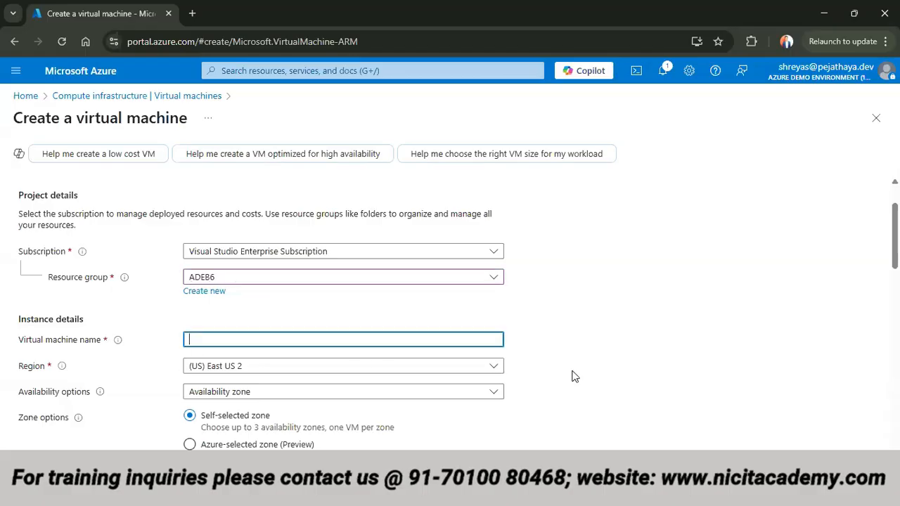
text(windowsVM)
click(574, 376)
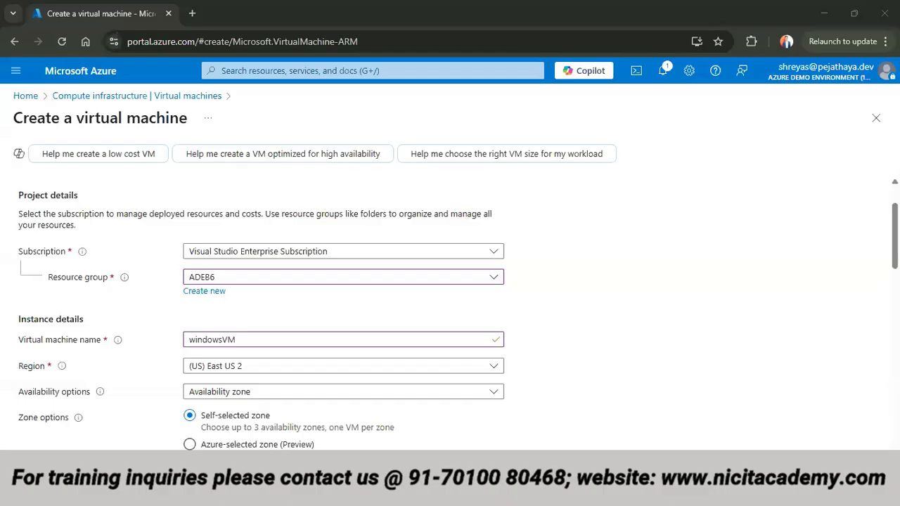
- Examine the regions offered for the virtual machine without changing the selection
click(288, 366)
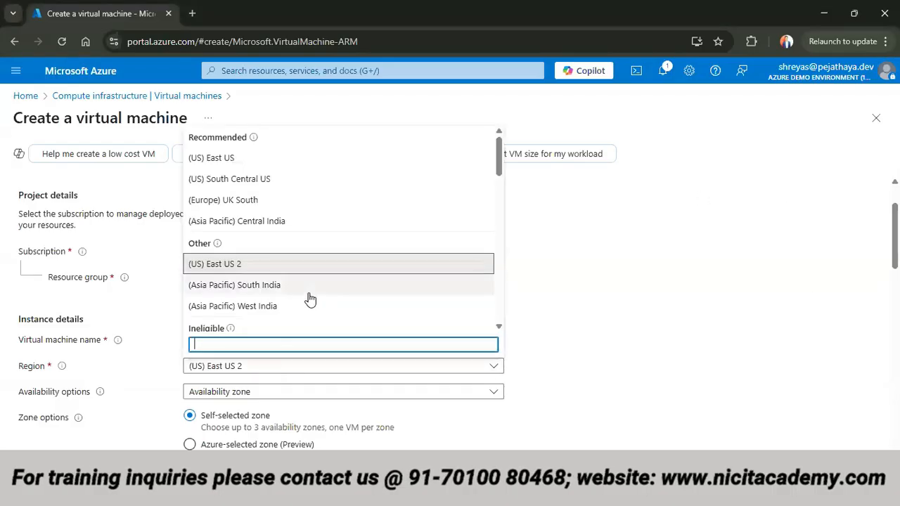
scroll(313, 295, down, 5)
scroll(315, 290, down, 8)
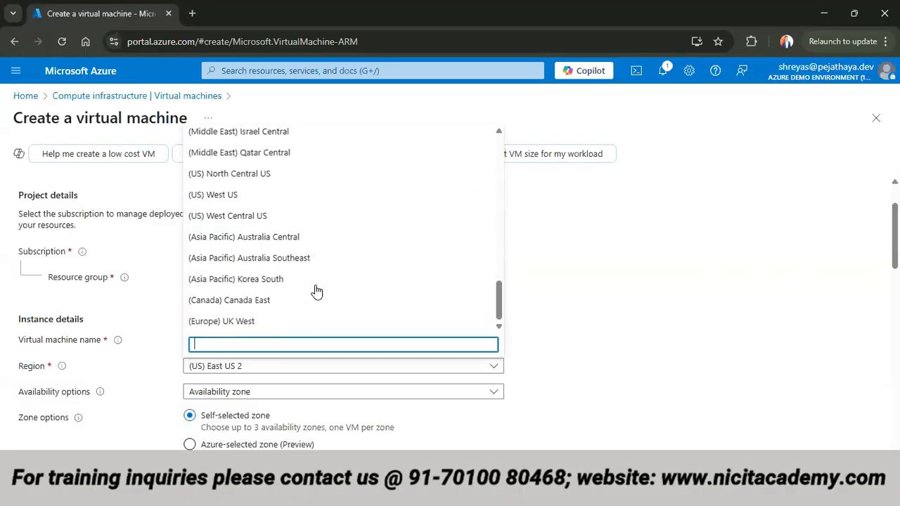
scroll(316, 291, up, 8)
scroll(317, 290, up, 3)
scroll(317, 290, down, 2)
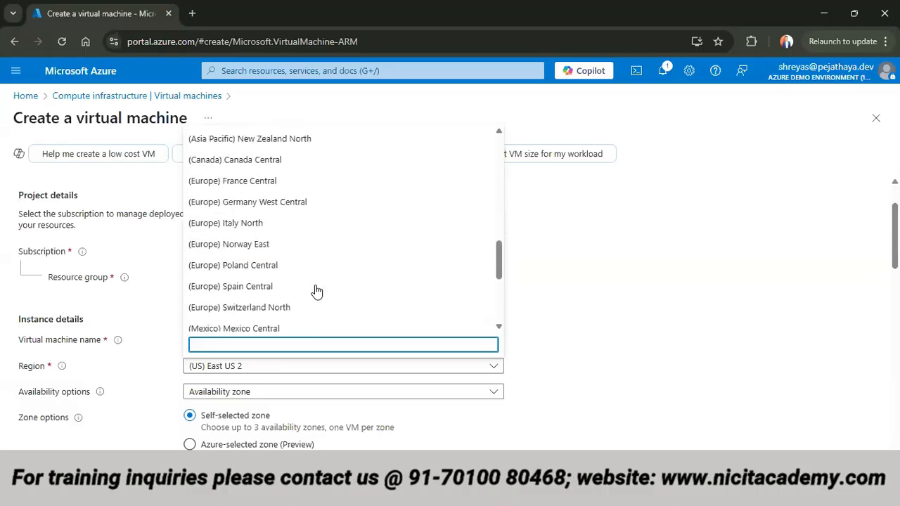
scroll(317, 292, down, 6)
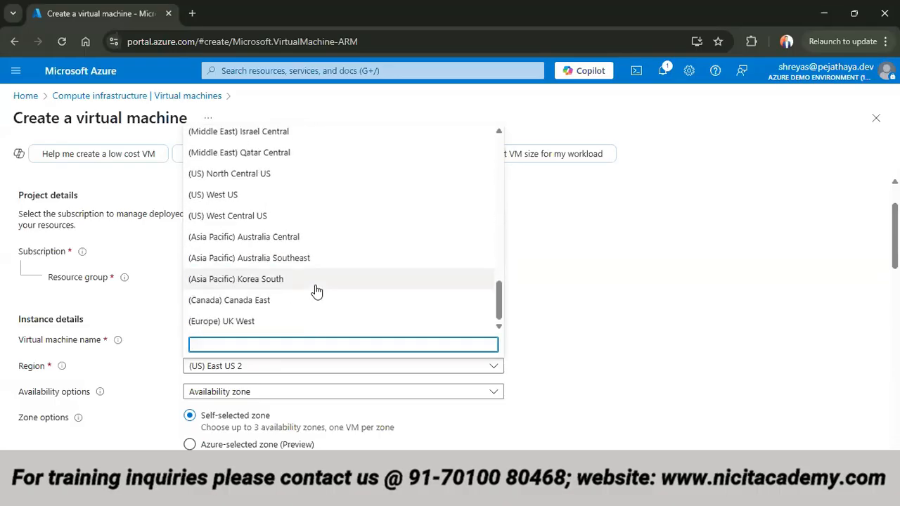
scroll(316, 292, up, 3)
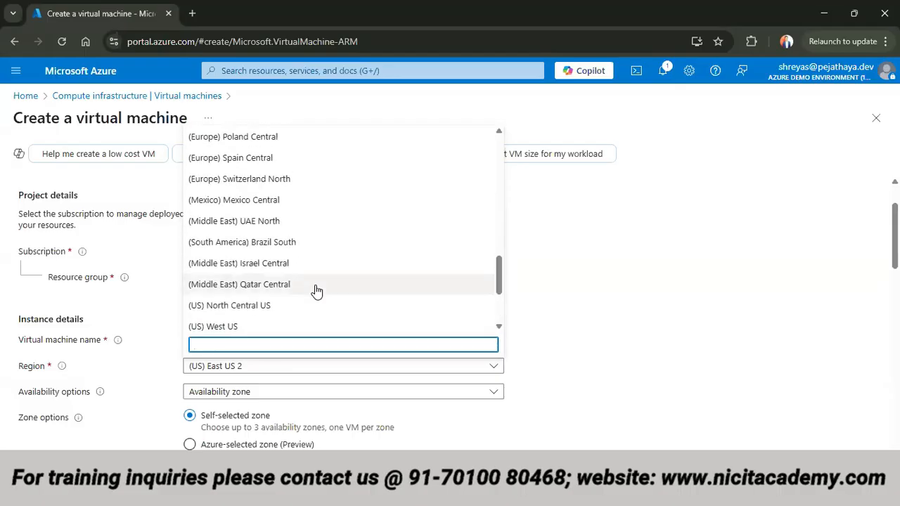
scroll(316, 292, up, 8)
scroll(447, 270, up, 7)
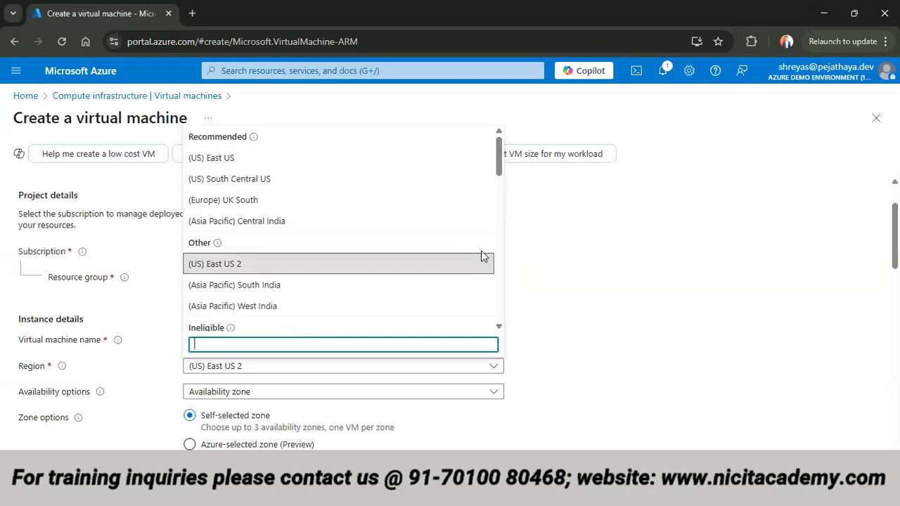
click(683, 289)
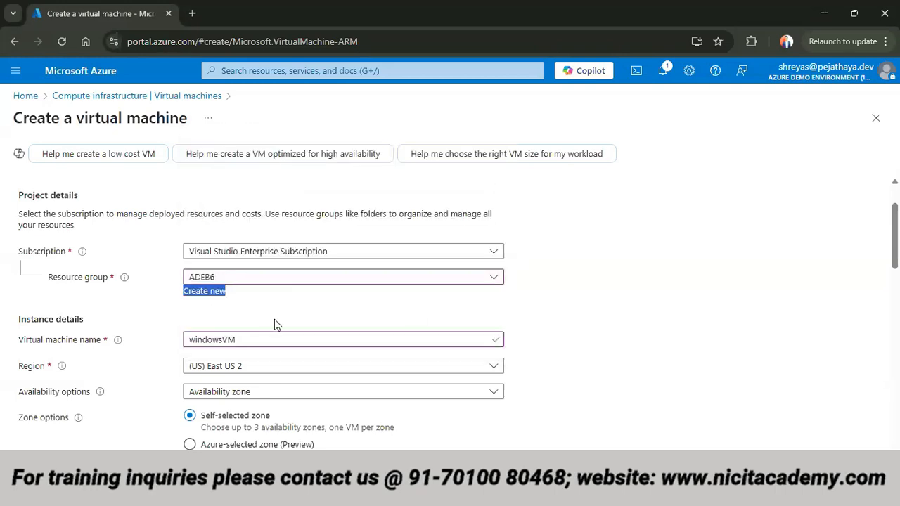
- Set availability to "No infrastructure redundancy required" and choose the Windows Server 2022 Datacenter: Azure Edition - x64 Gen2 image
scroll(323, 353, down, 2)
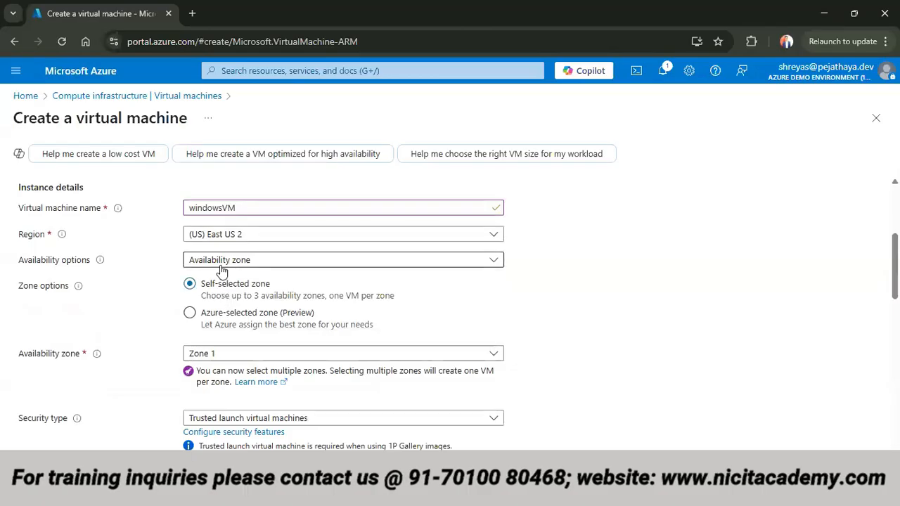
click(220, 265)
click(217, 279)
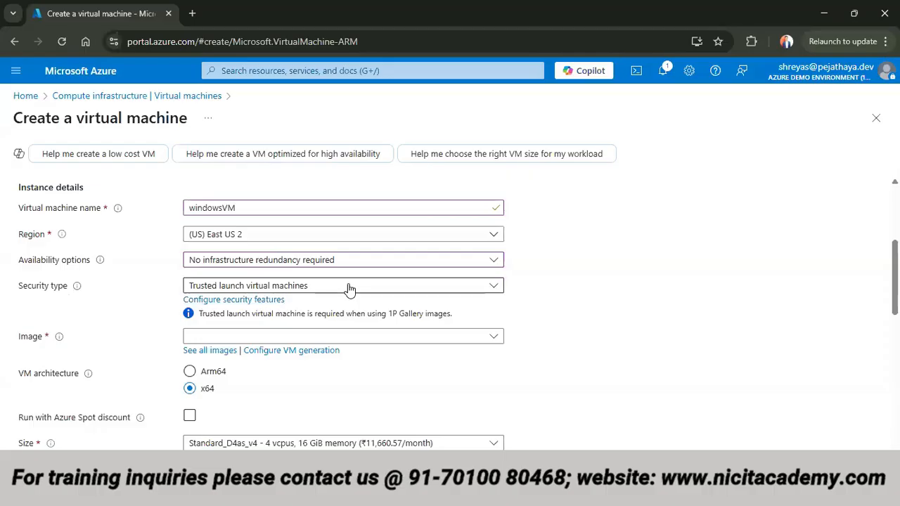
click(297, 339)
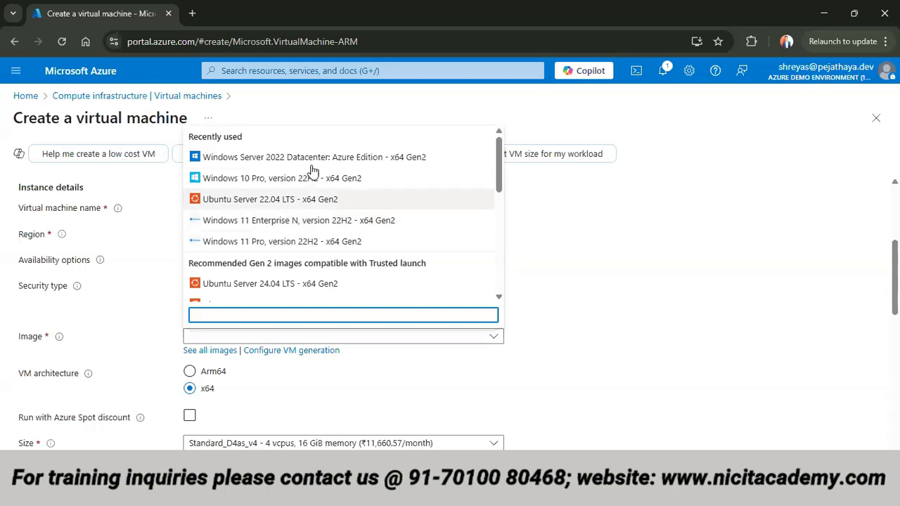
click(312, 158)
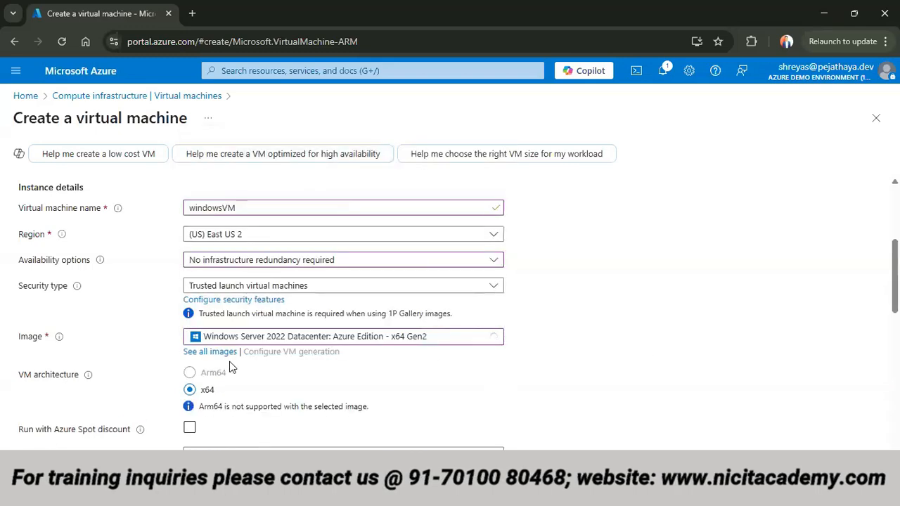
- Review the virtual machine's project details and instance details, including its image, architecture and size
scroll(211, 365, down, 1)
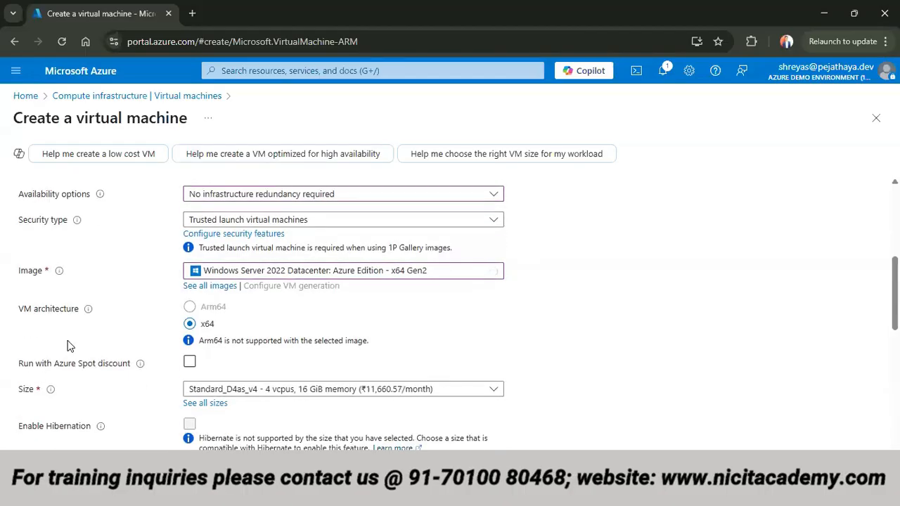
scroll(115, 401, down, 2)
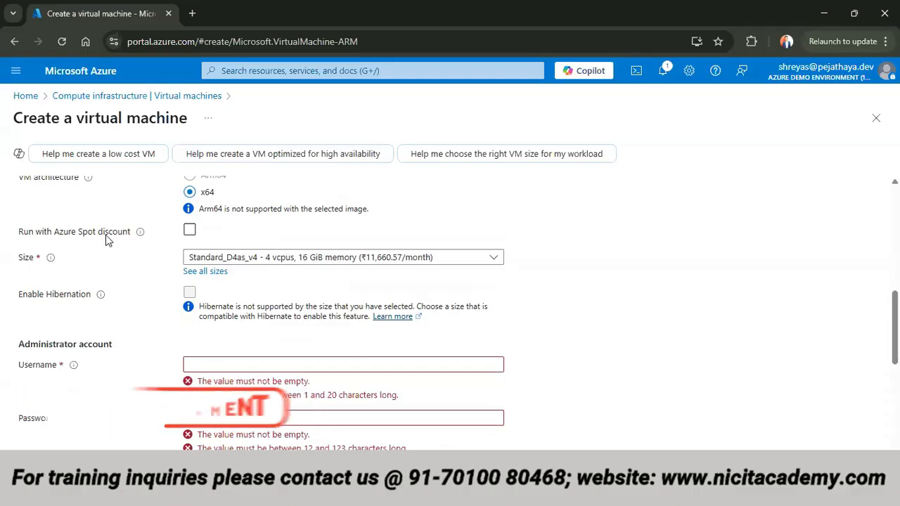
scroll(106, 235, up, 6)
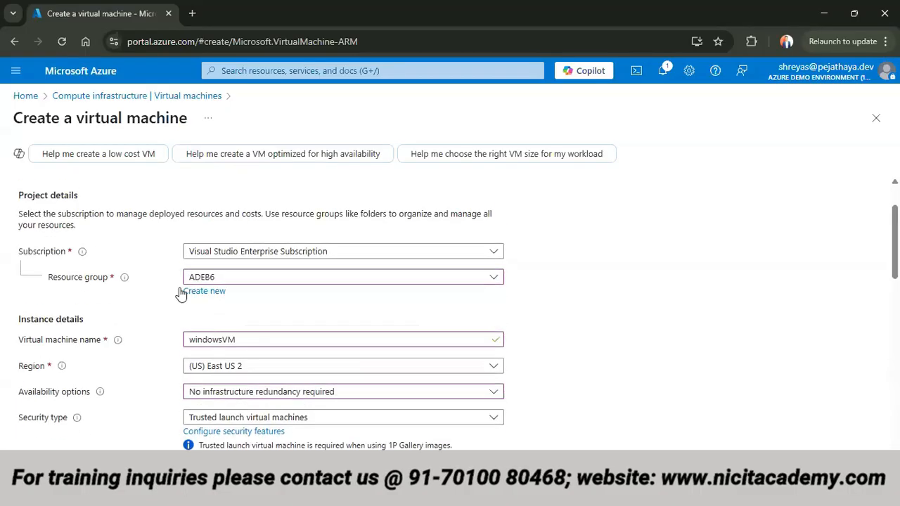
scroll(227, 335, down, 1)
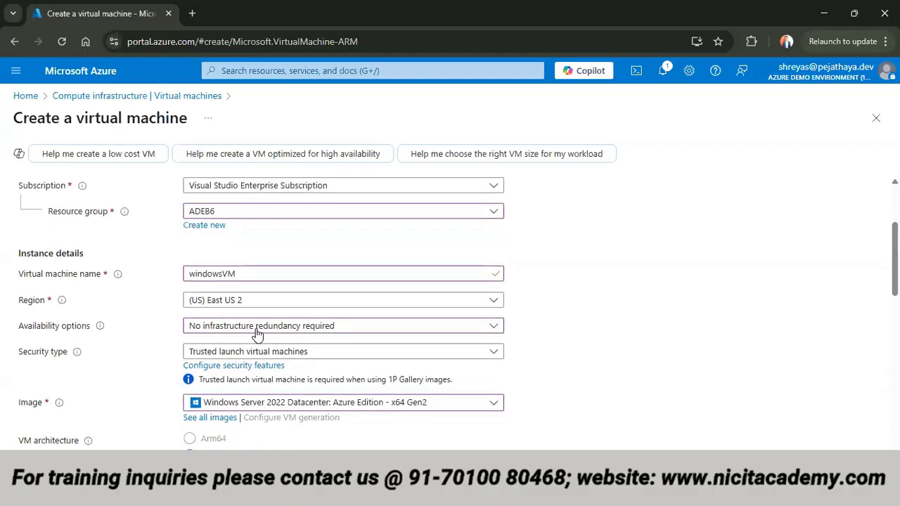
scroll(257, 333, down, 1)
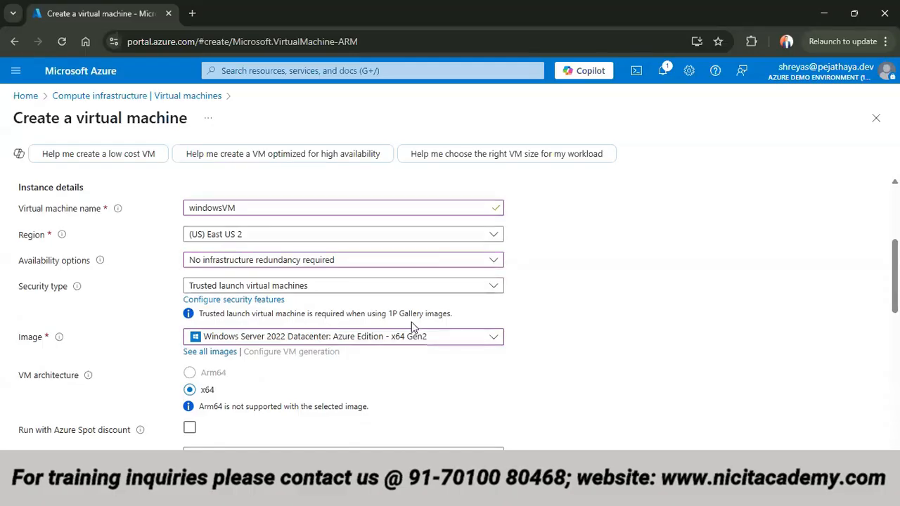
scroll(408, 331, down, 2)
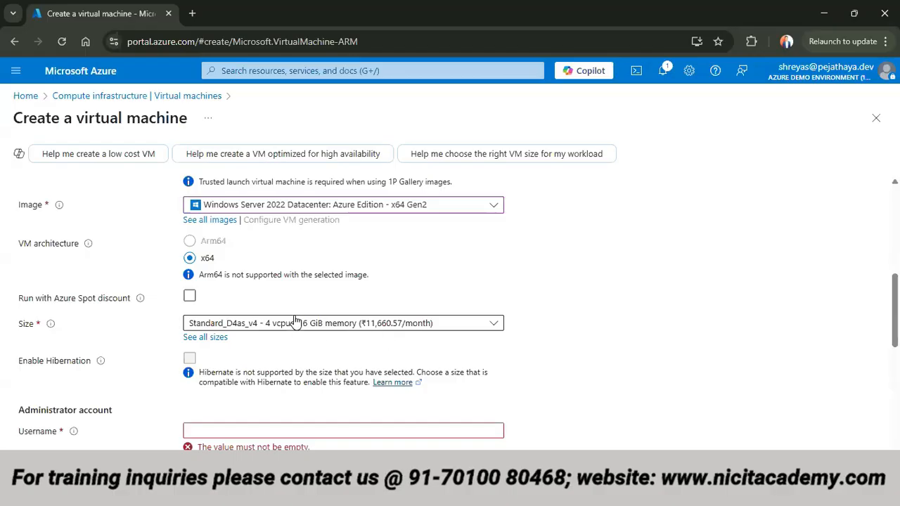
- Set the administrator account username to winadmin and enter and confirm the administrator password
scroll(295, 415, down, 2)
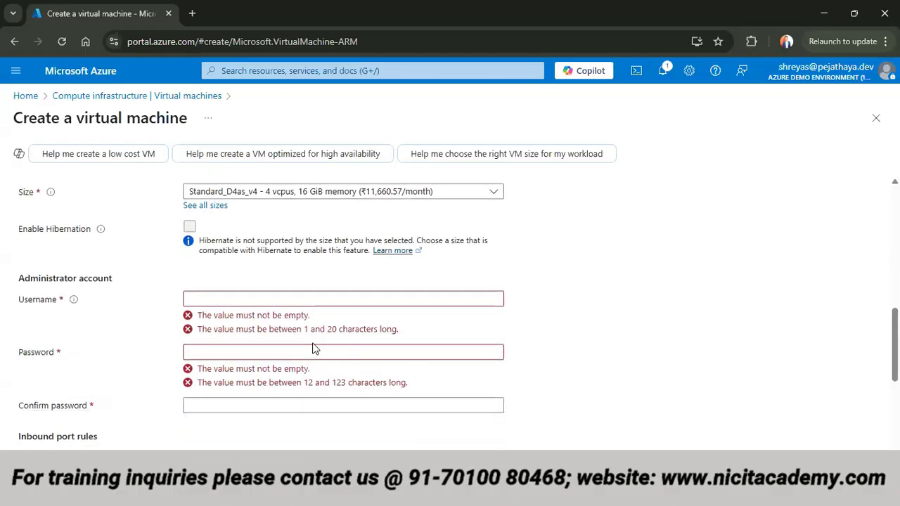
click(315, 299)
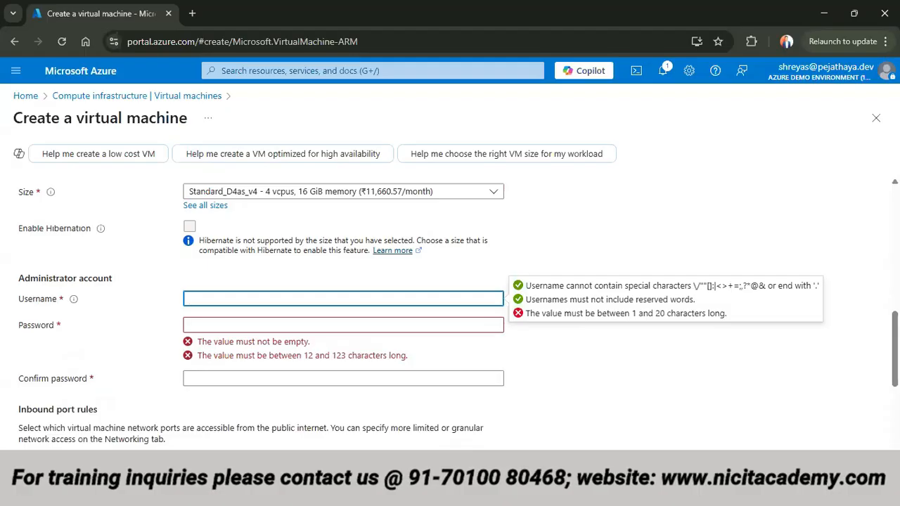
text(inadmin)
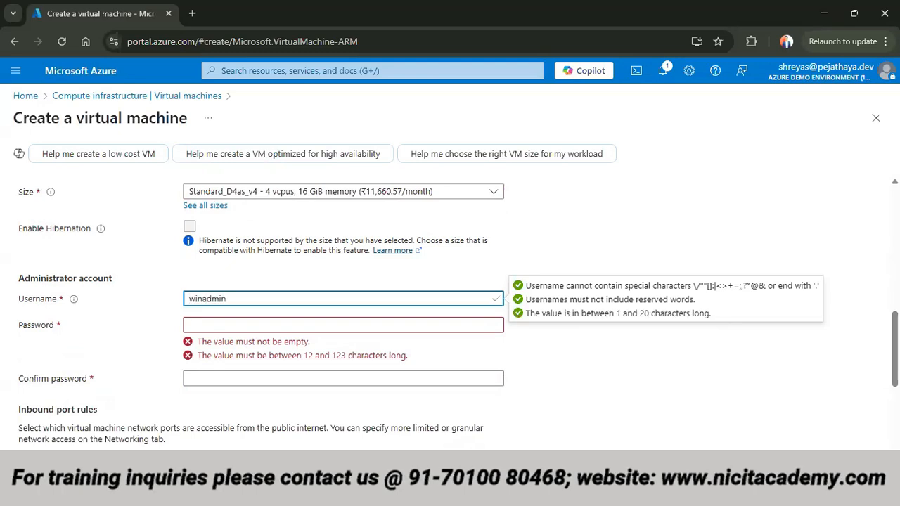
key(Tab)
text(P•••••••)
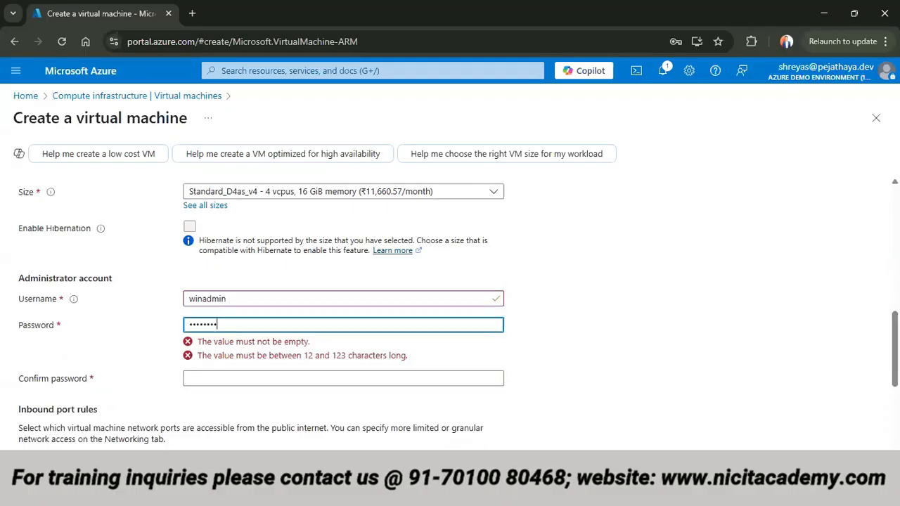
text(••••)
key(Tab)
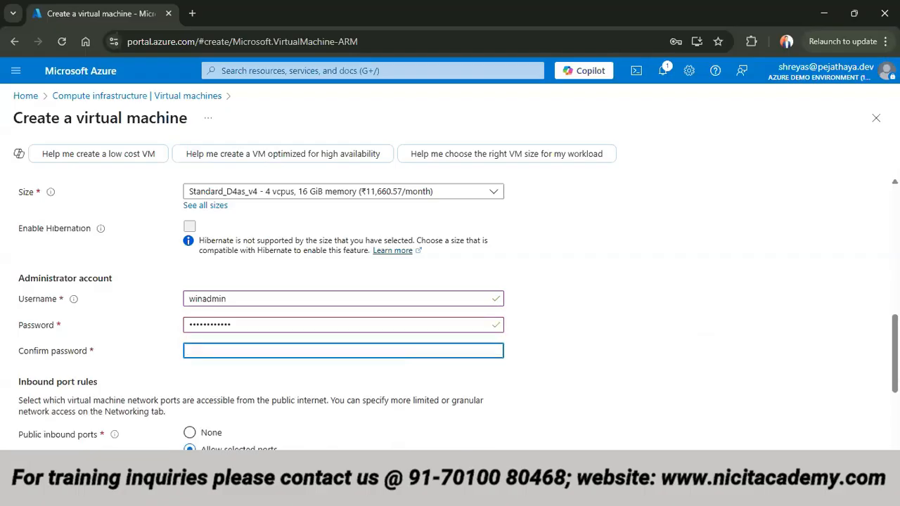
text(•••)
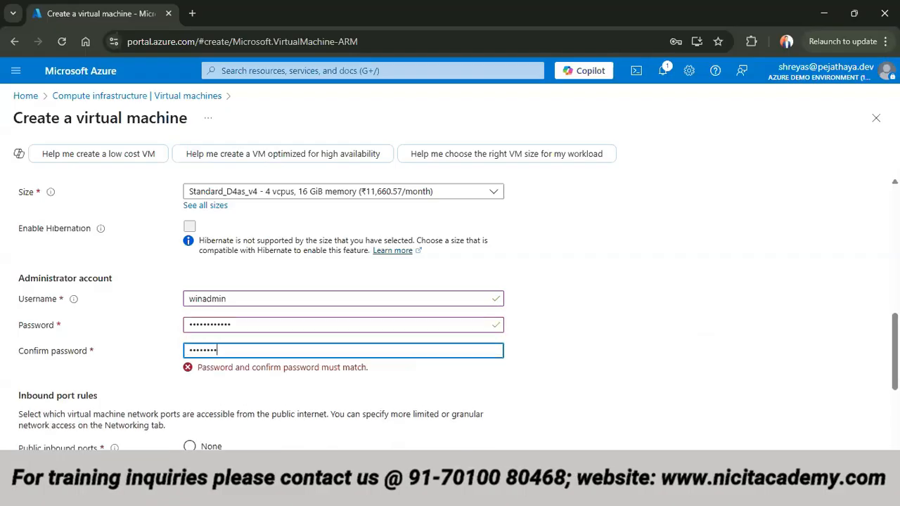
text(••)
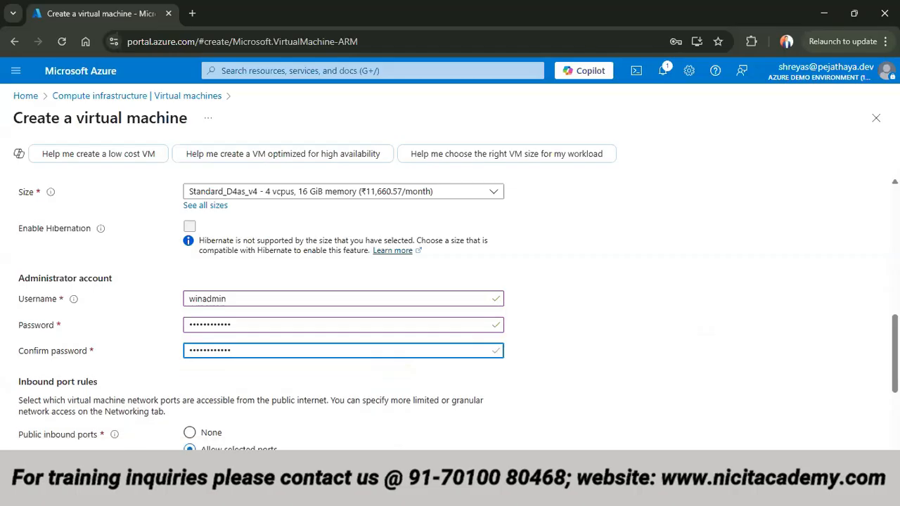
- Opt to use an existing Windows Server license and confirm eligibility for Azure Hybrid Benefit
scroll(71, 368, down, 3)
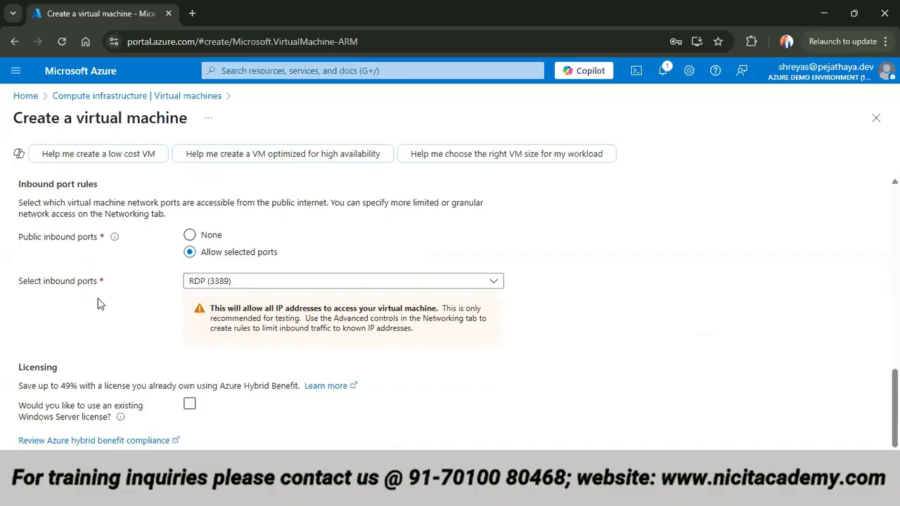
click(190, 404)
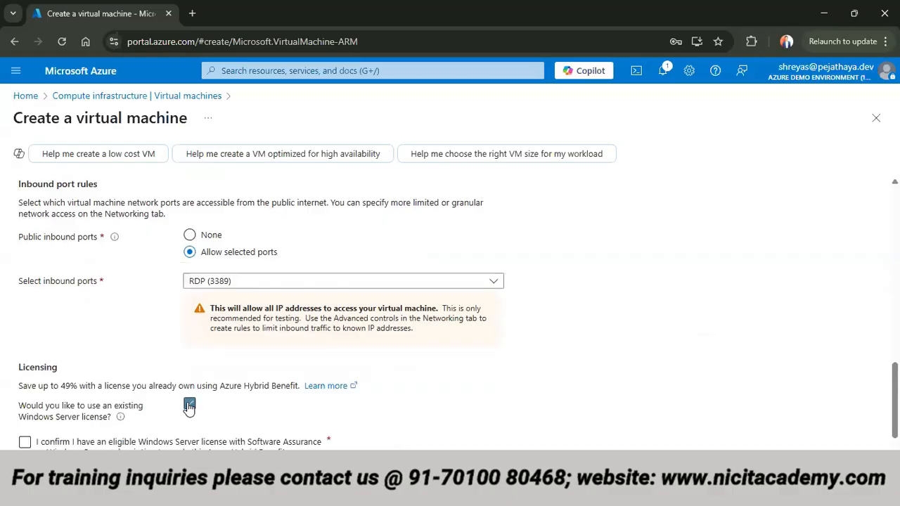
click(24, 441)
- Set the OS disk type to Standard SSD with locally-redundant storage
scroll(104, 393, up, 10)
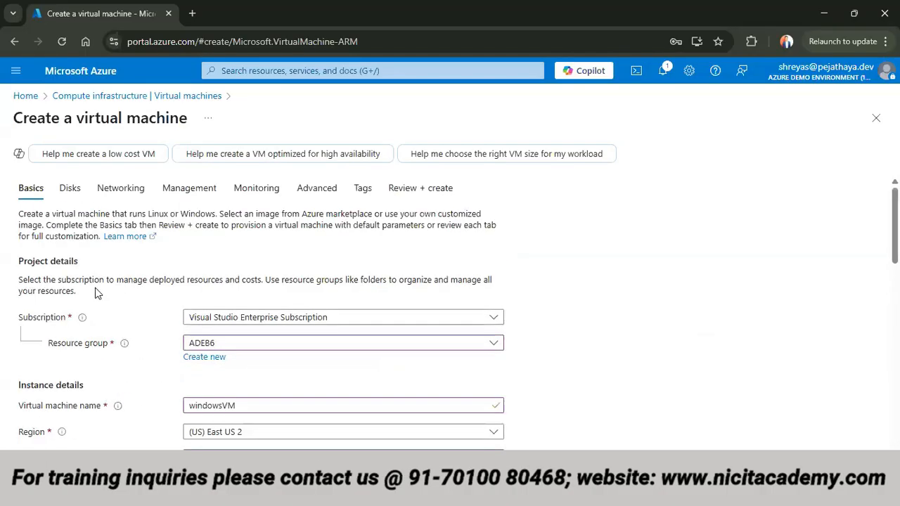
click(70, 190)
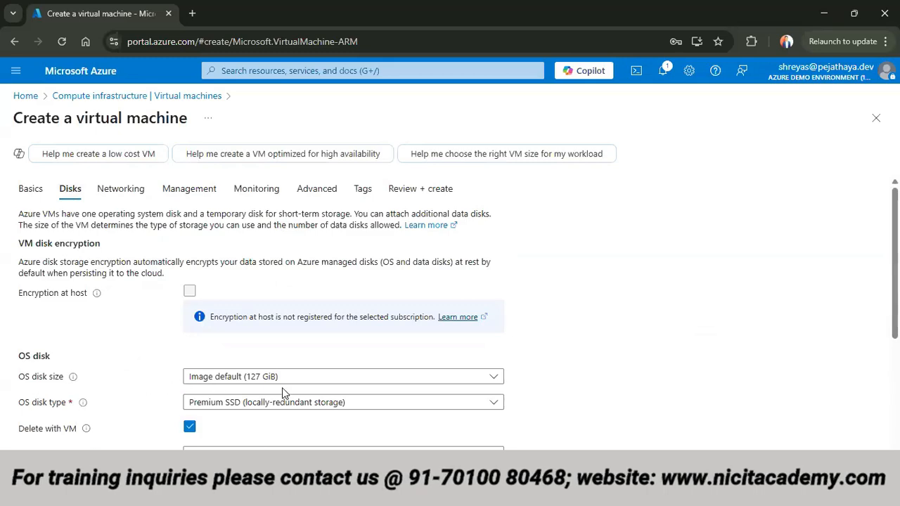
click(236, 406)
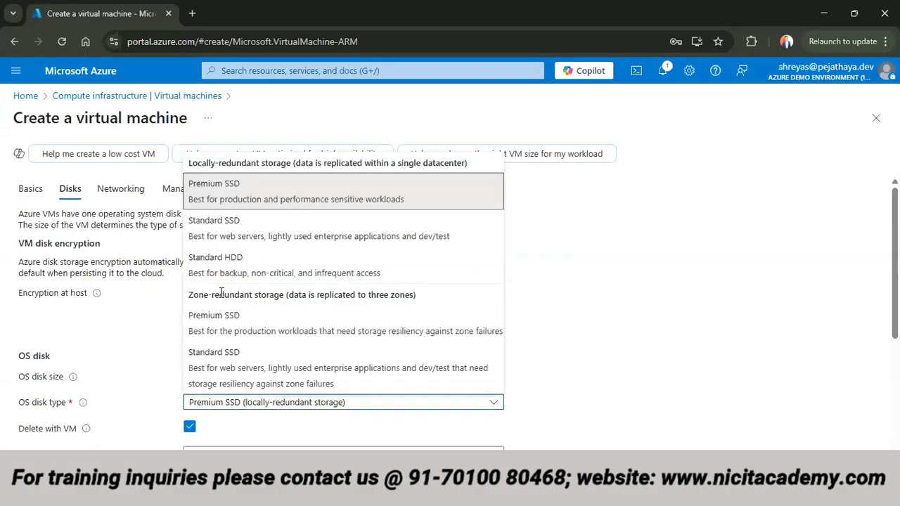
click(232, 223)
click(194, 407)
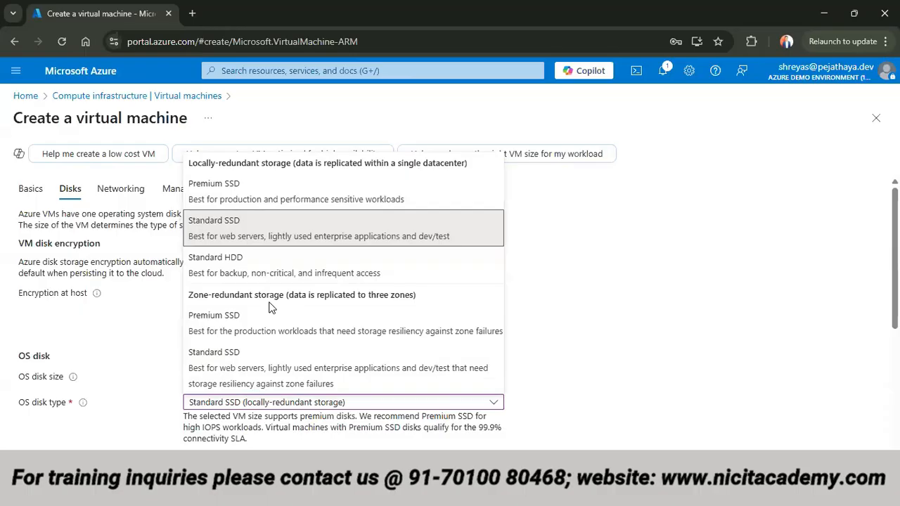
click(512, 301)
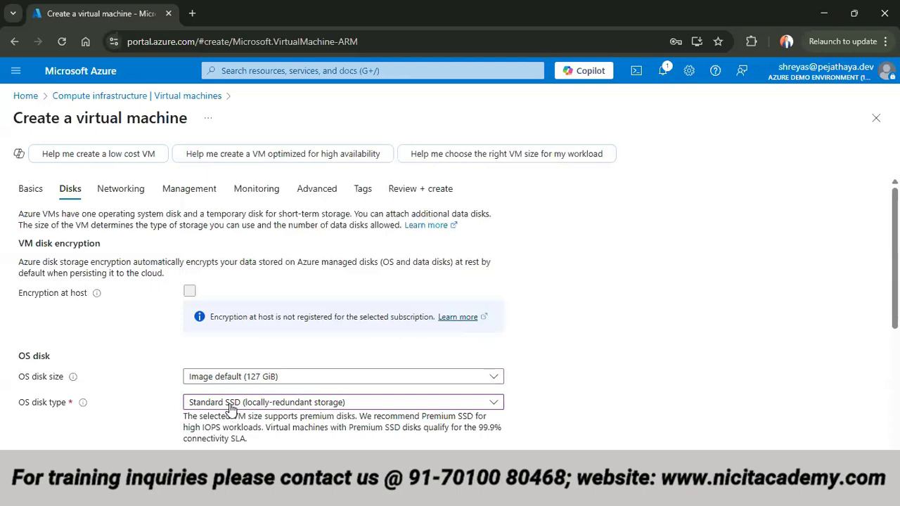
- Review the remaining disk options and the networking, management, monitoring and advanced settings of the virtual machine
scroll(230, 407, down, 3)
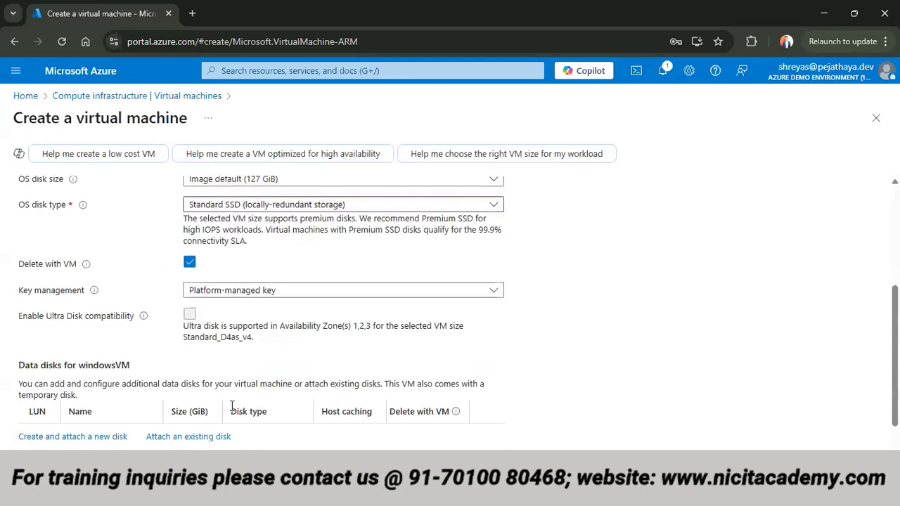
scroll(232, 406, up, 3)
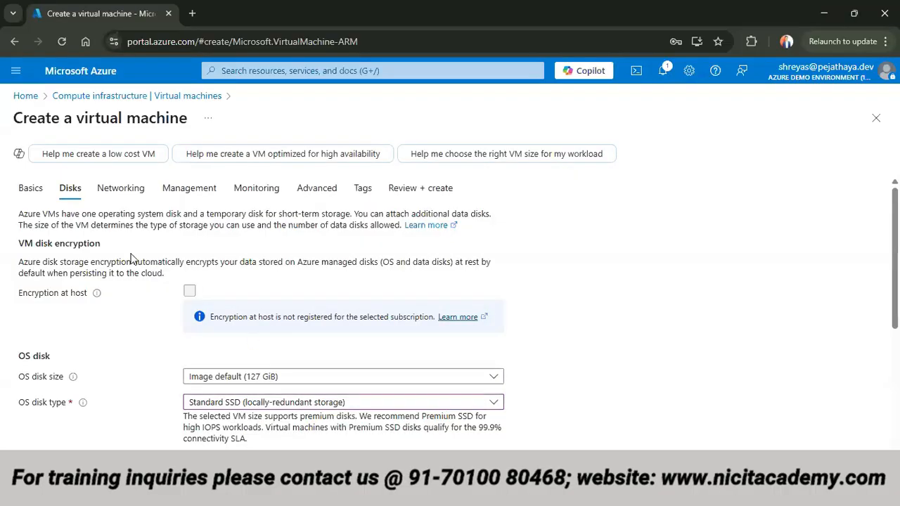
click(125, 197)
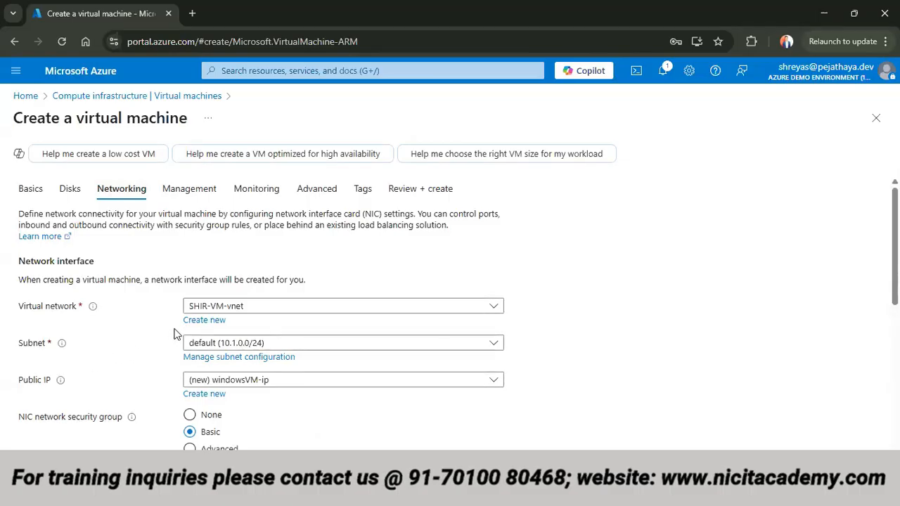
mouse_move(131, 417)
click(185, 191)
click(236, 197)
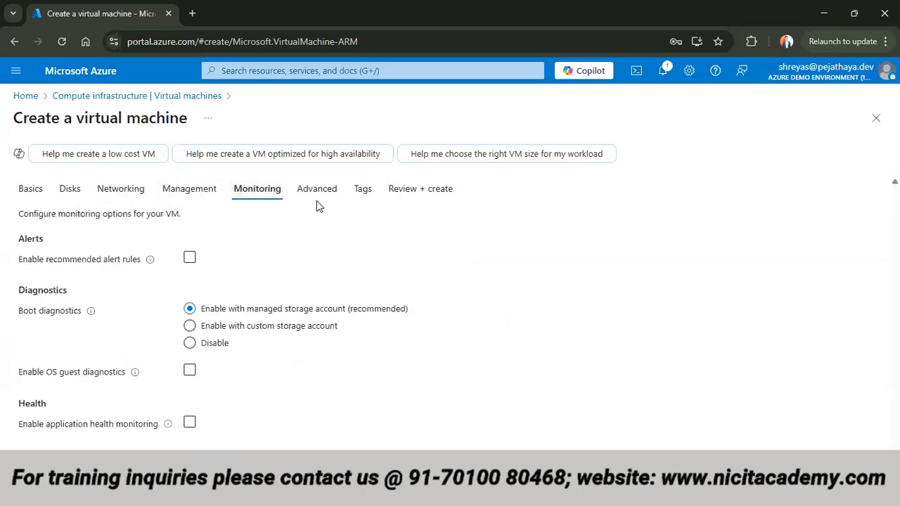
click(321, 198)
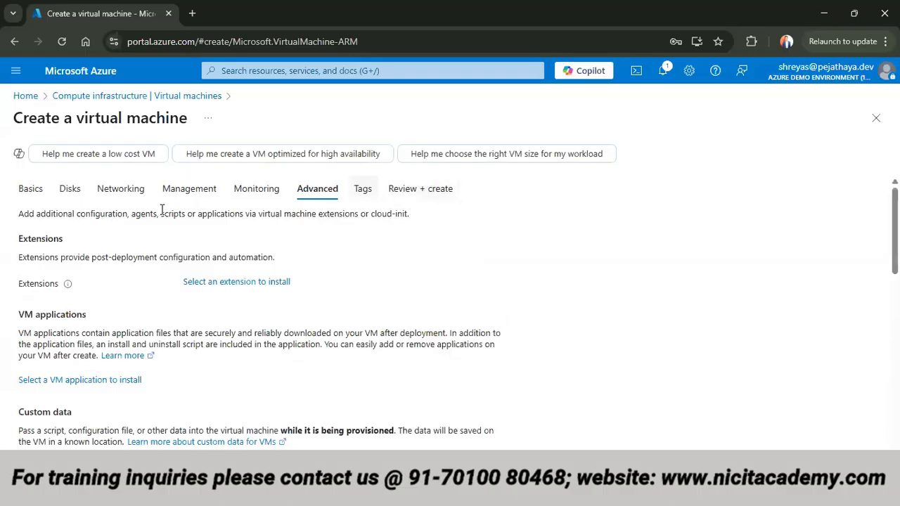
- Recheck the basic settings from the project and instance details through the administrator account
click(33, 190)
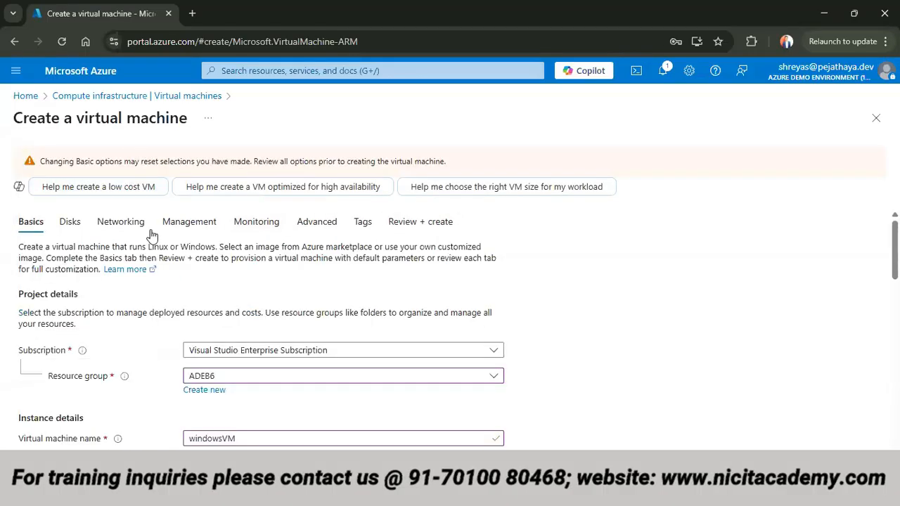
scroll(143, 254, down, 1)
scroll(142, 254, down, 2)
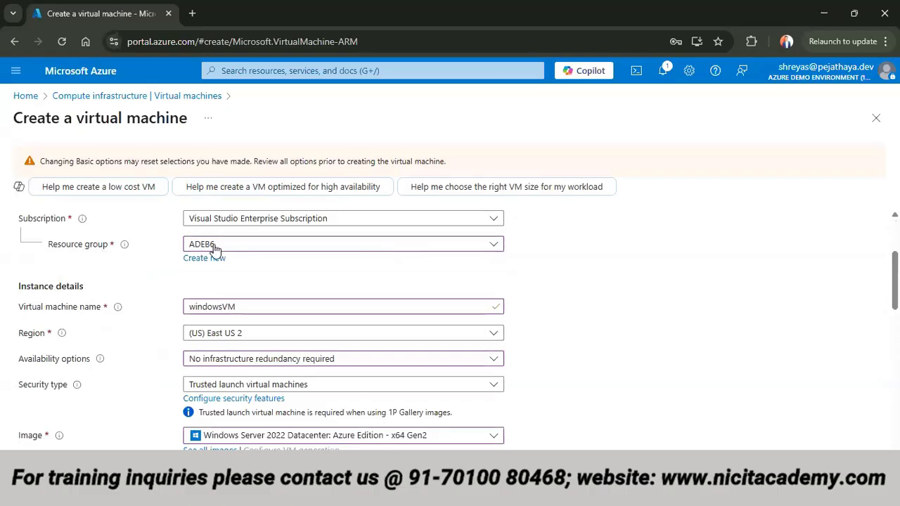
scroll(267, 265, down, 2)
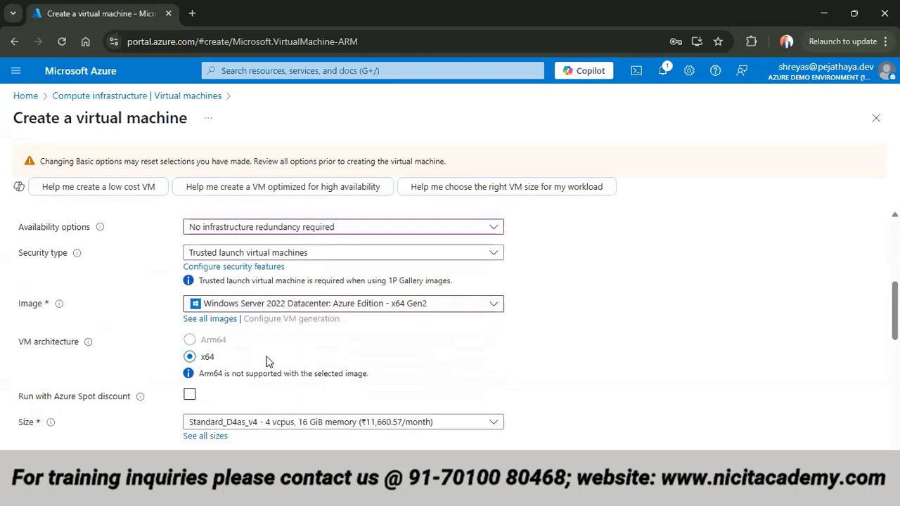
scroll(252, 404, down, 2)
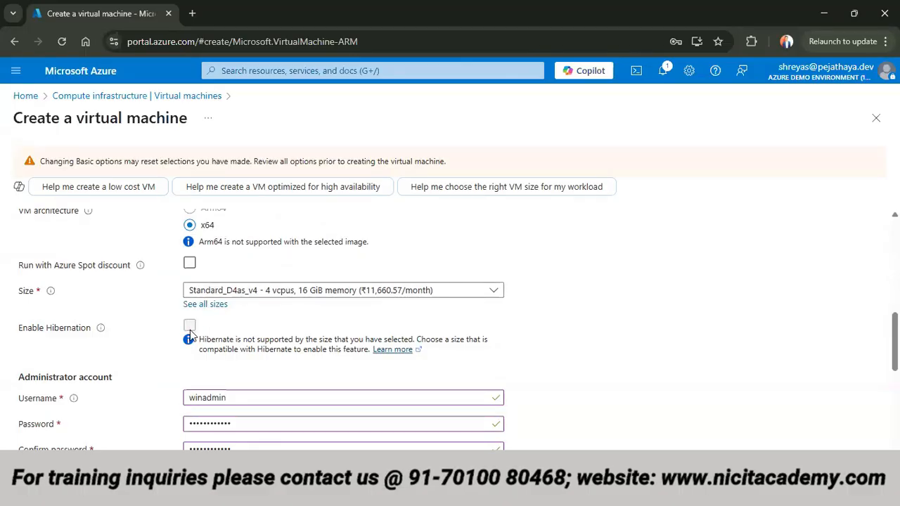
scroll(249, 388, down, 1)
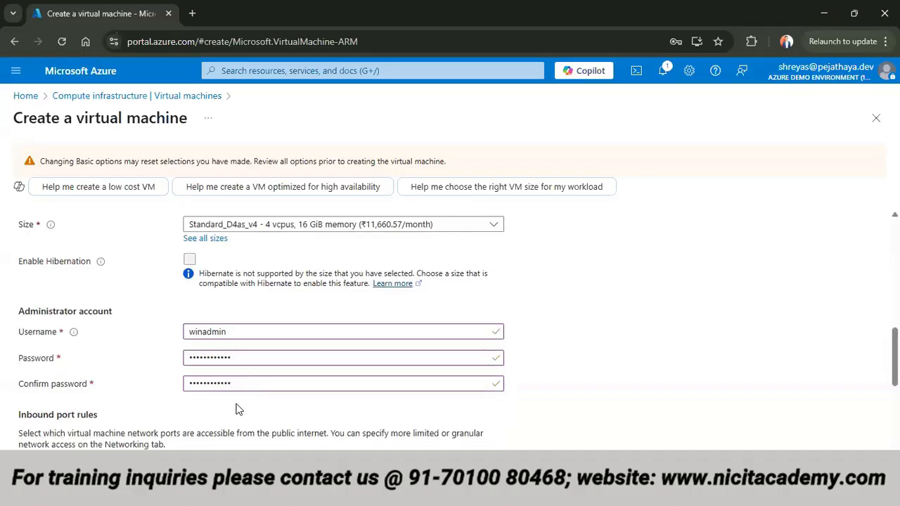
- Validate the windowsVM configuration and create the virtual machine
scroll(284, 327, up, 2)
scroll(285, 319, up, 6)
click(391, 223)
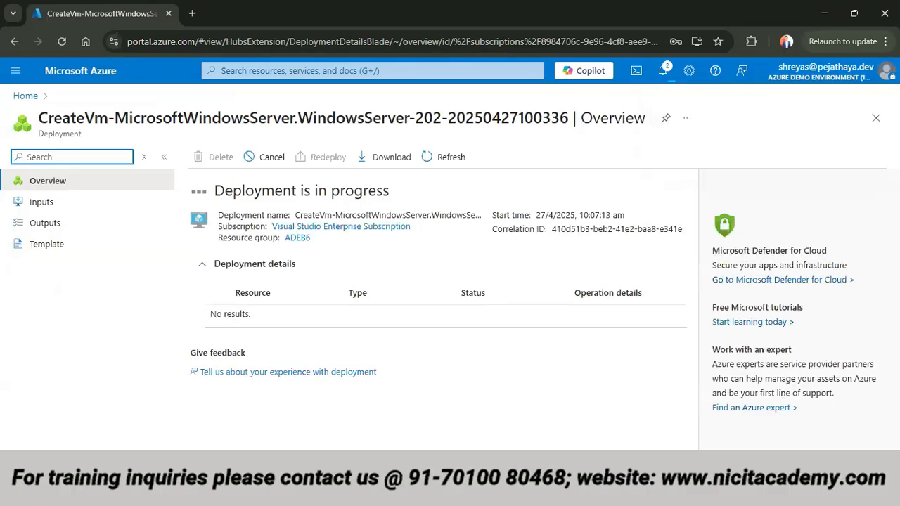
key(alt+Tab)
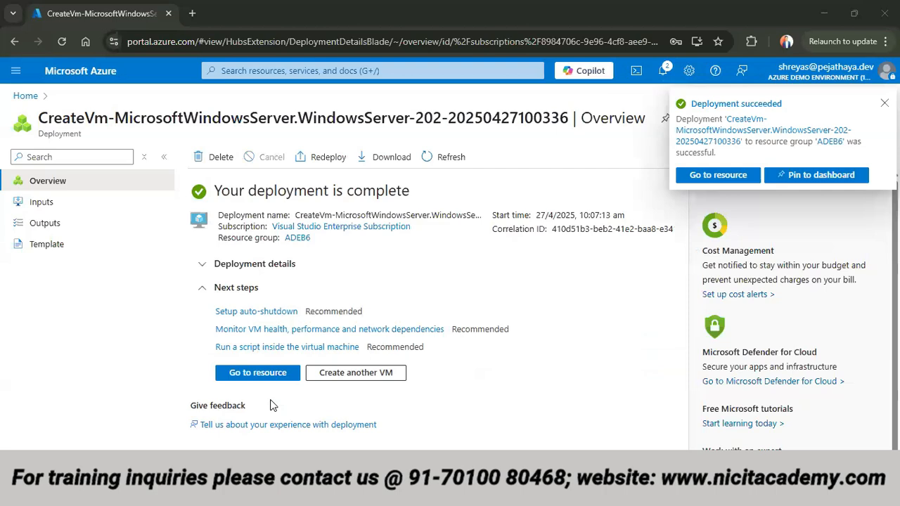
- Open the deployed windowsVM resource and refresh its overview without restarting the machine
click(282, 376)
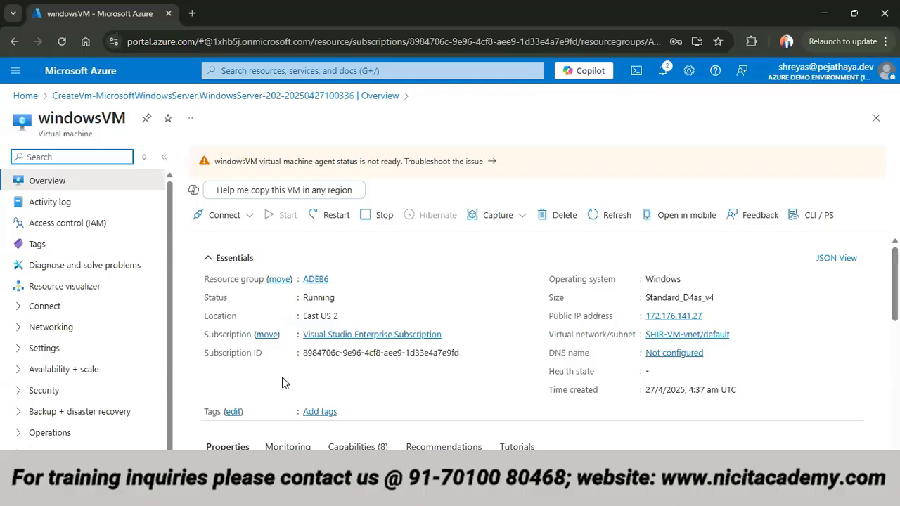
click(330, 215)
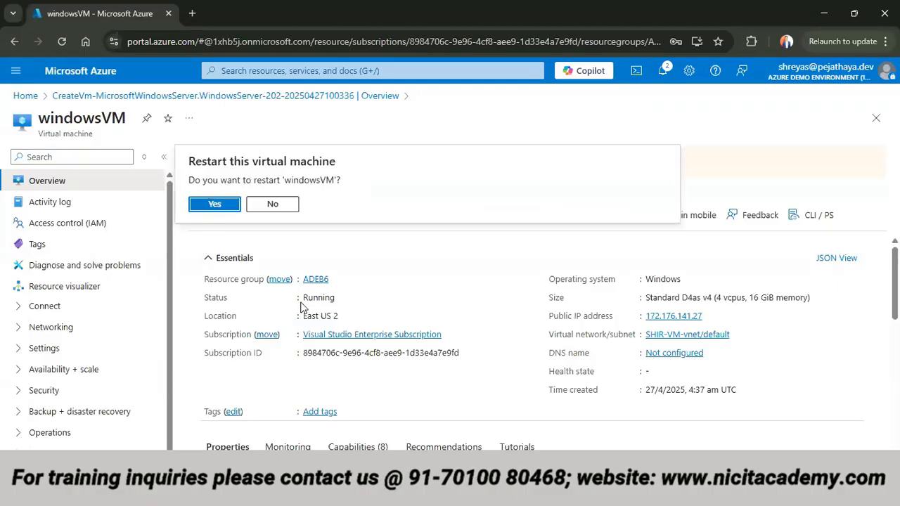
click(284, 206)
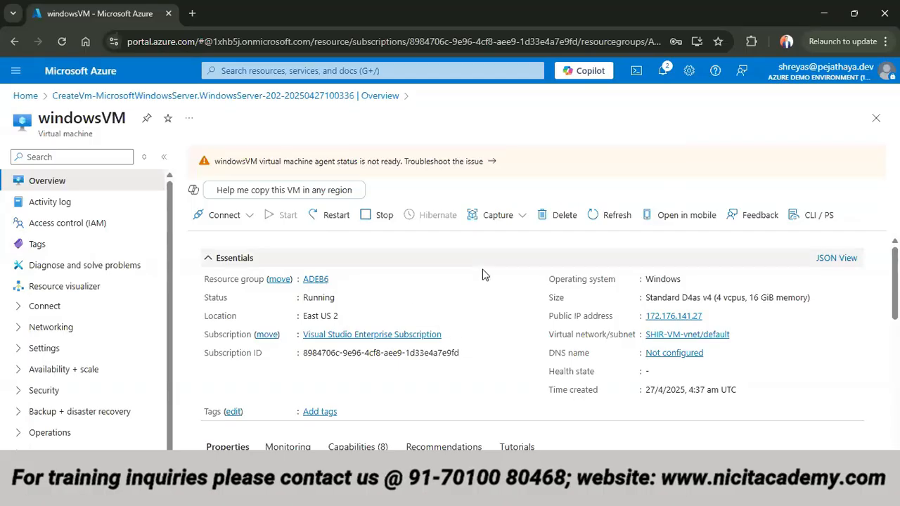
click(606, 215)
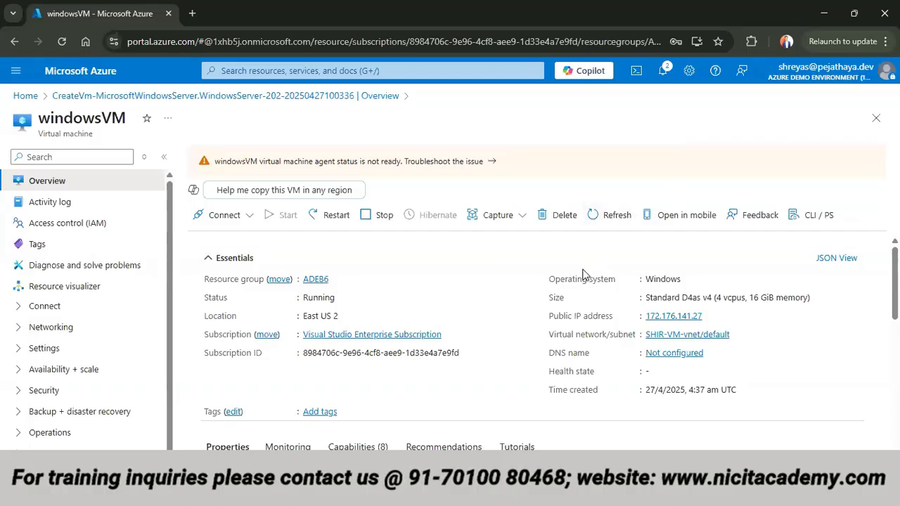
click(596, 225)
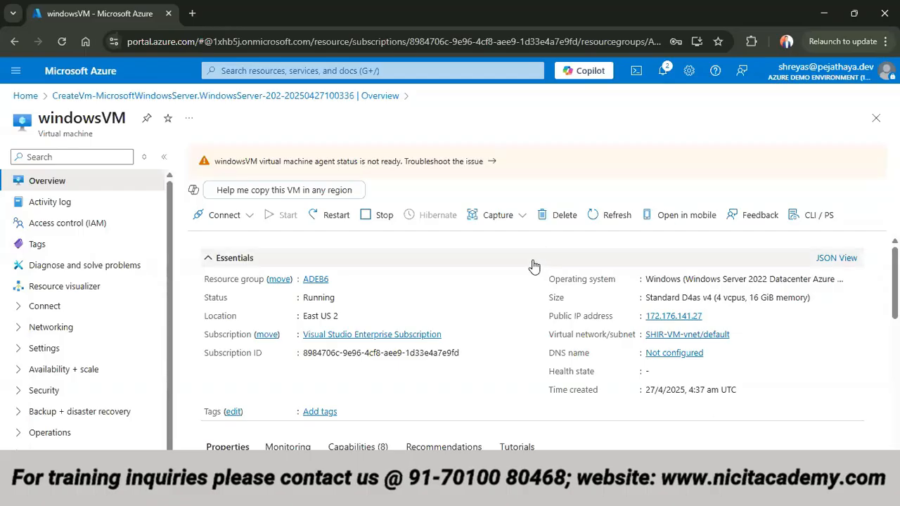
key(super)
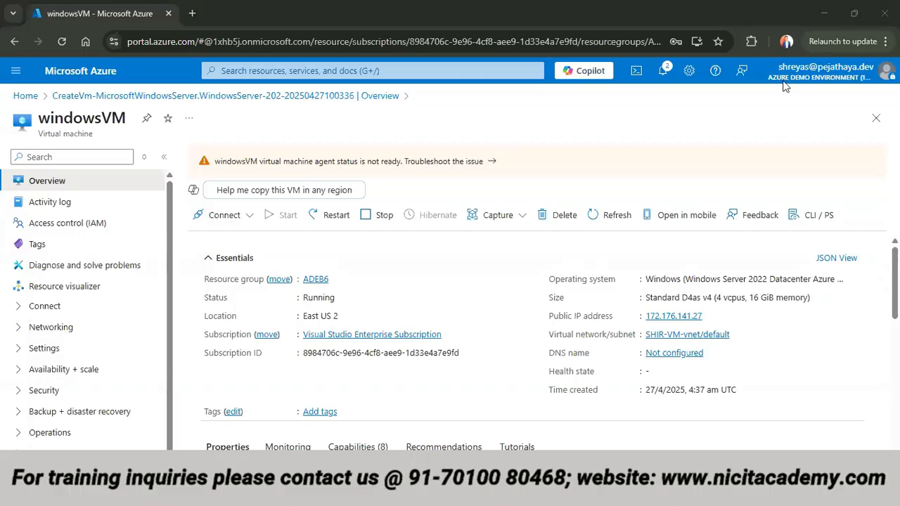
- Download the Native RDP file for windowsVM from its connection options and open the file
click(257, 217)
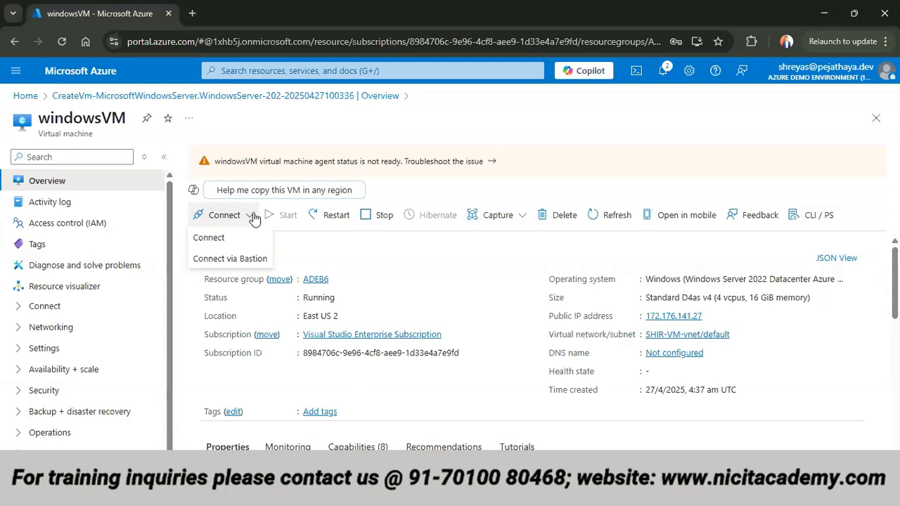
click(212, 237)
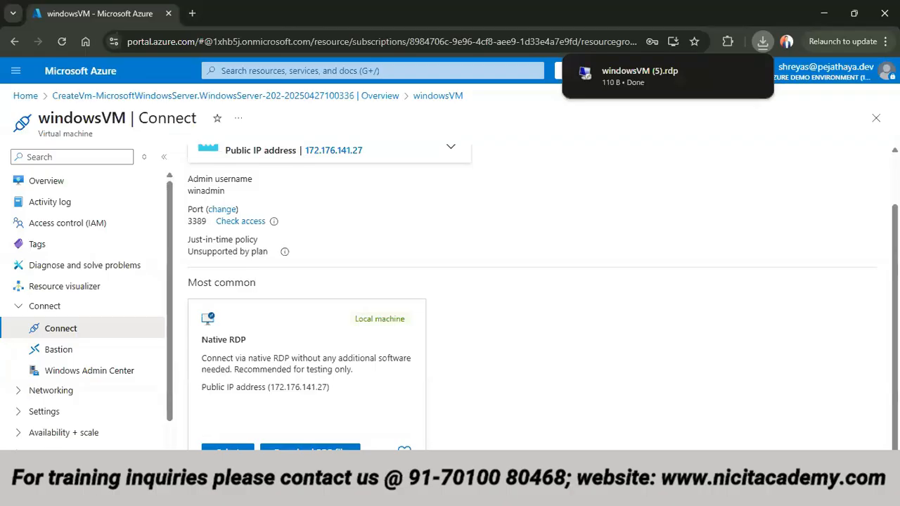
click(757, 46)
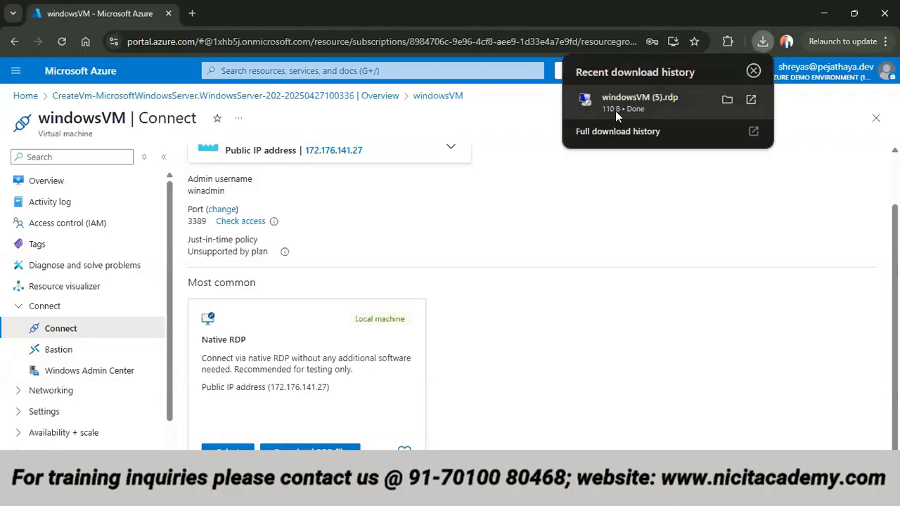
click(615, 110)
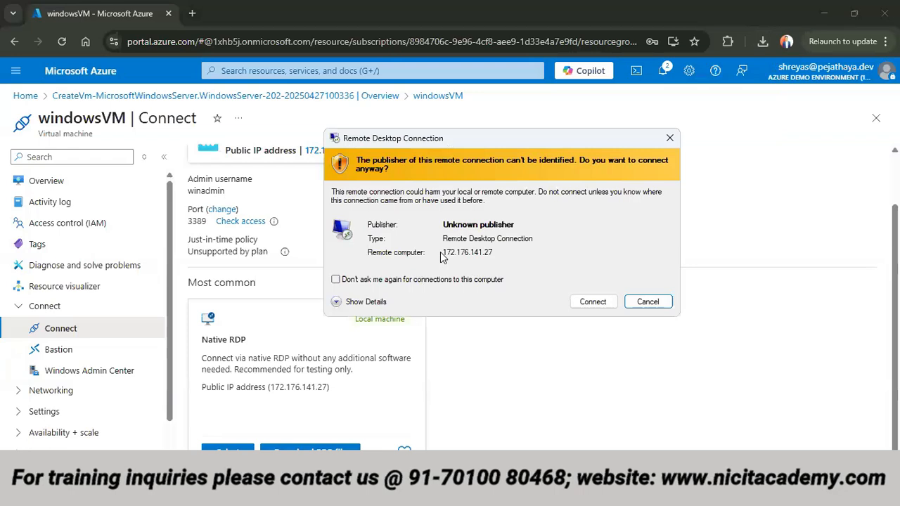
- Connect to windowsVM through Remote Desktop as winadmin with the account password, accepting the unknown publisher and untrusted certificate
click(593, 302)
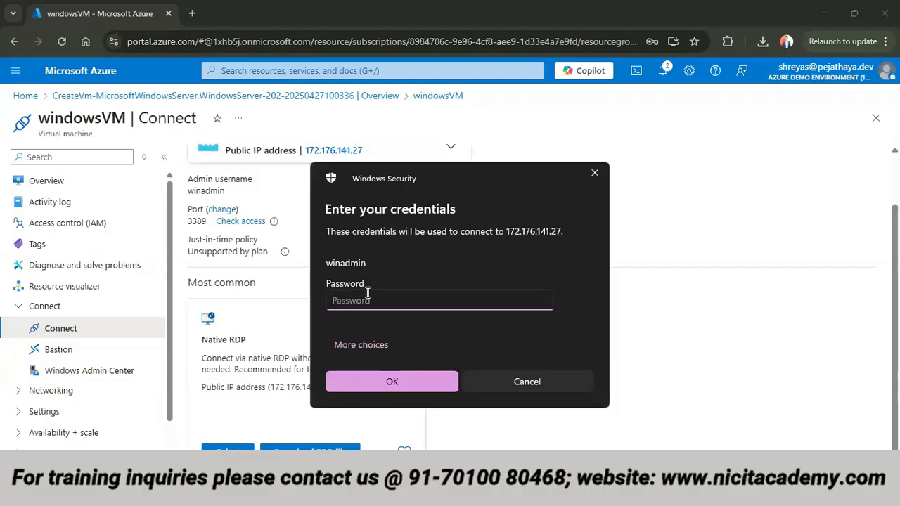
text(••••••••••••)
click(381, 385)
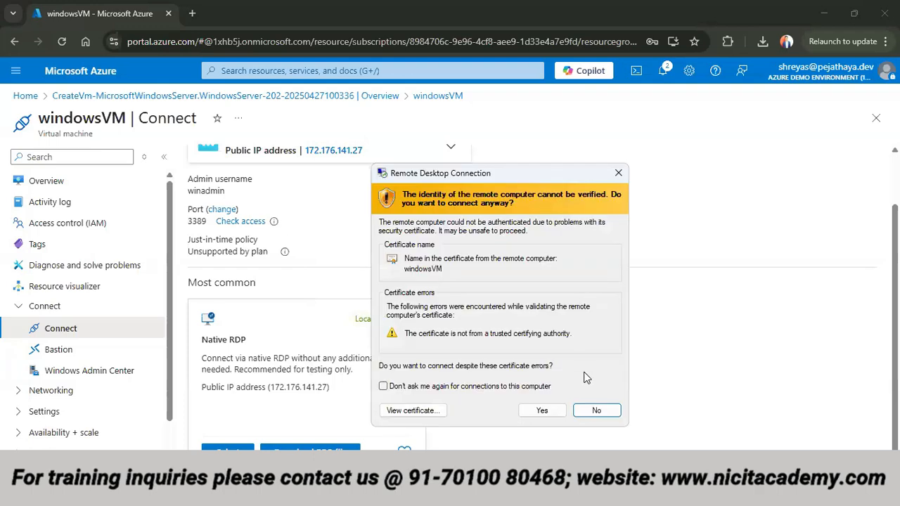
click(556, 415)
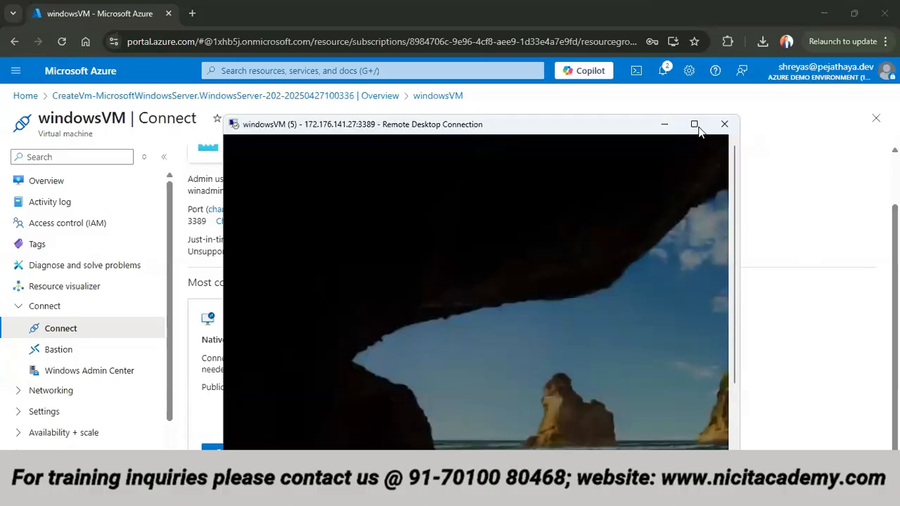
click(697, 127)
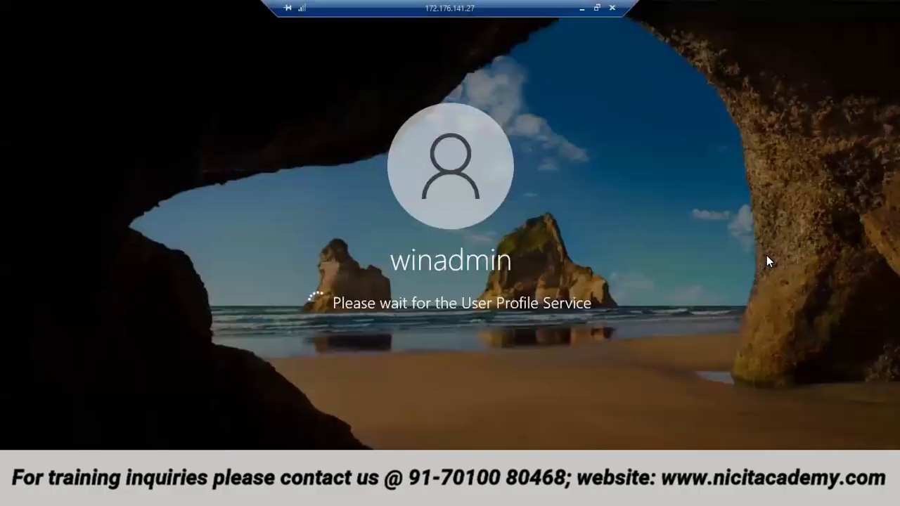
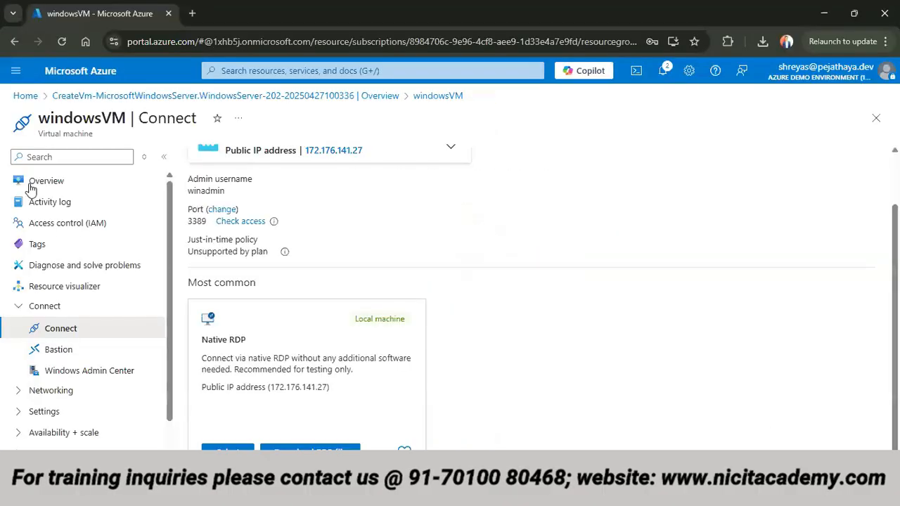
- Leave the windowsVM connection page and open the list of all virtual machines from the portal home page
click(102, 99)
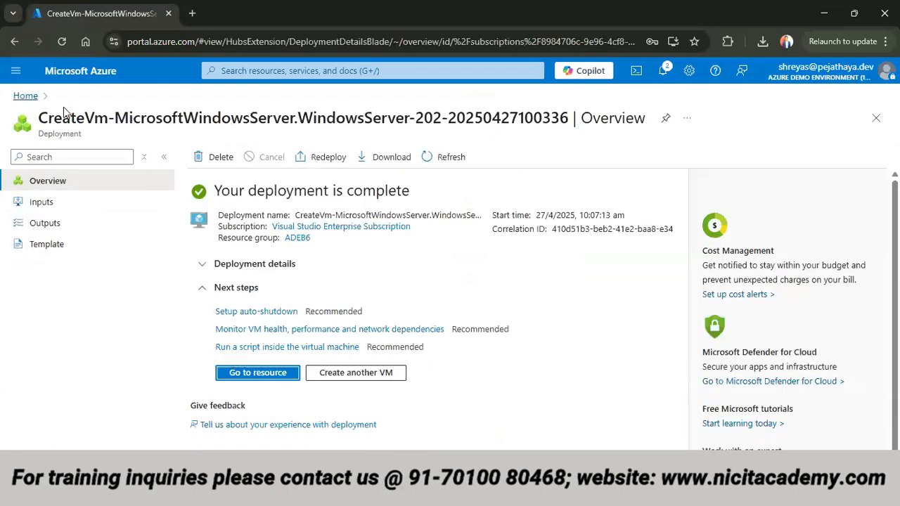
click(29, 95)
click(213, 170)
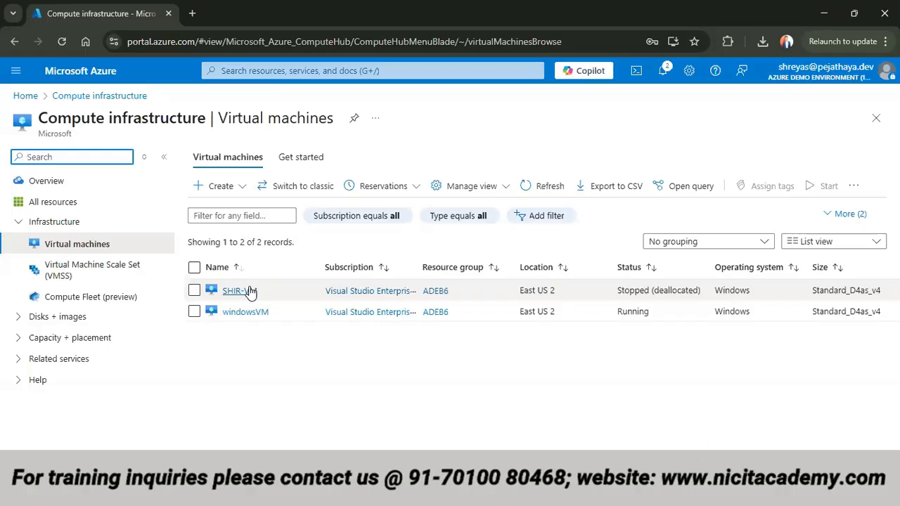
- Return from the virtual machines list to the portal home page with the Azure services
click(26, 97)
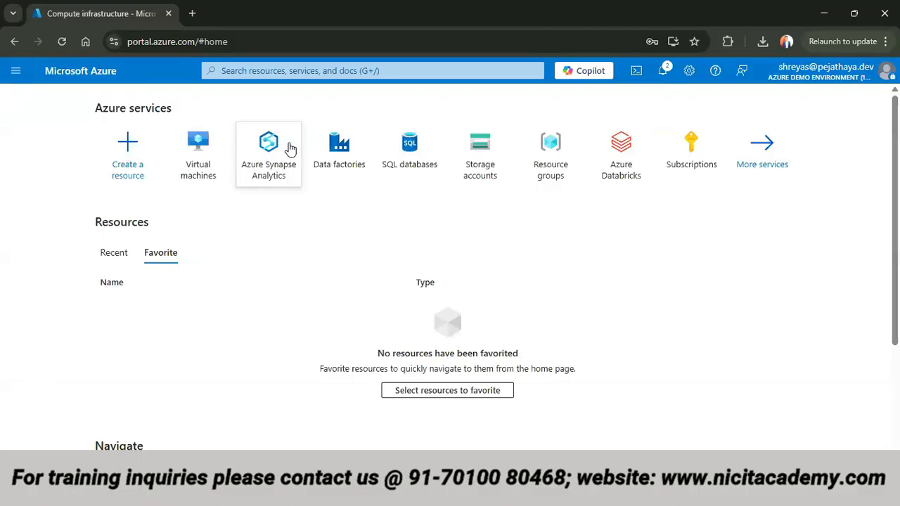
mouse_move(640, 159)
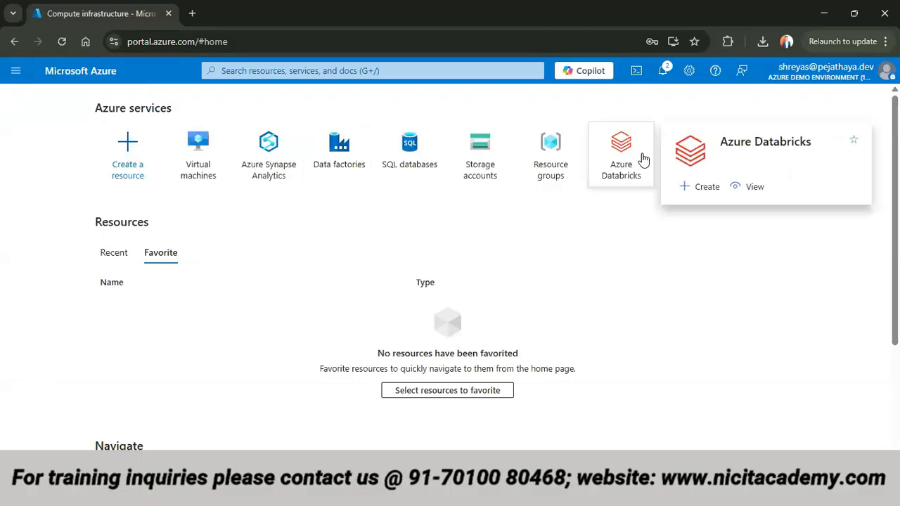